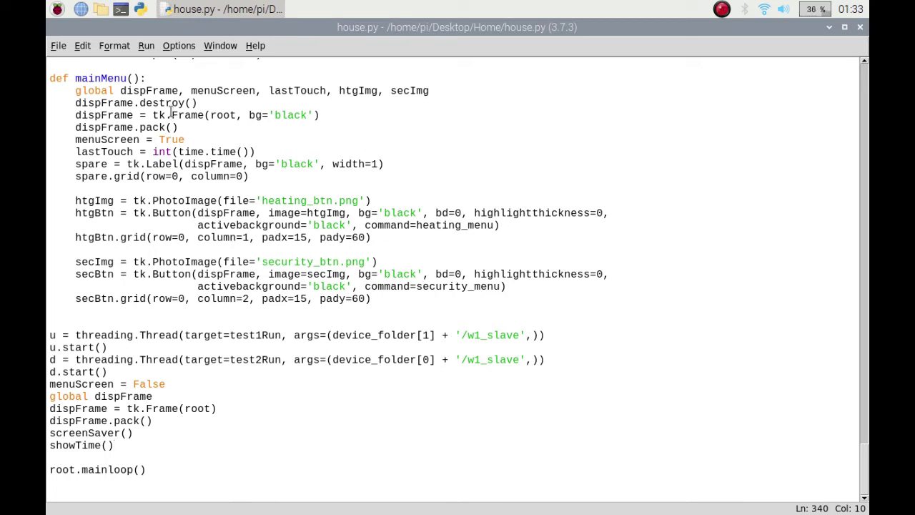
# - Open the Recordings folder in the file manager and play OakPi-2020-07-28_01.02.57.mp4 in VLC
pyautogui.click(58, 9)
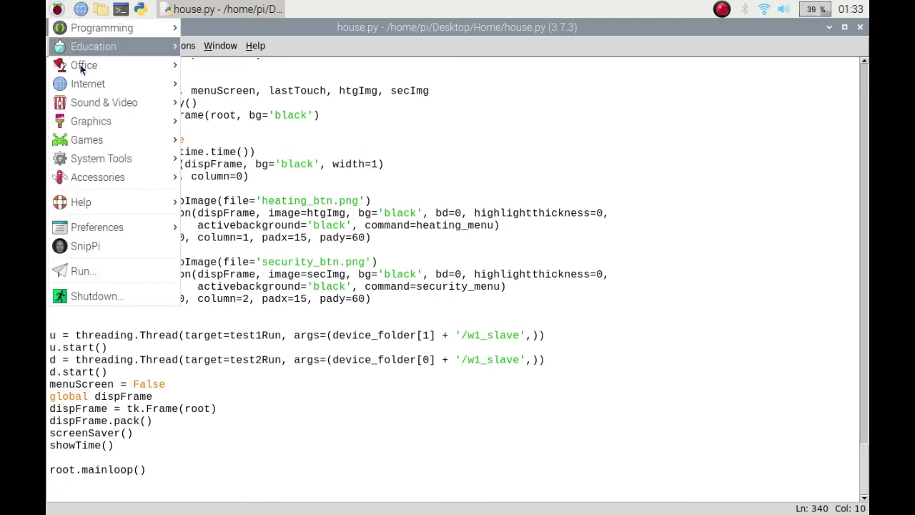
pyautogui.moveTo(125, 106)
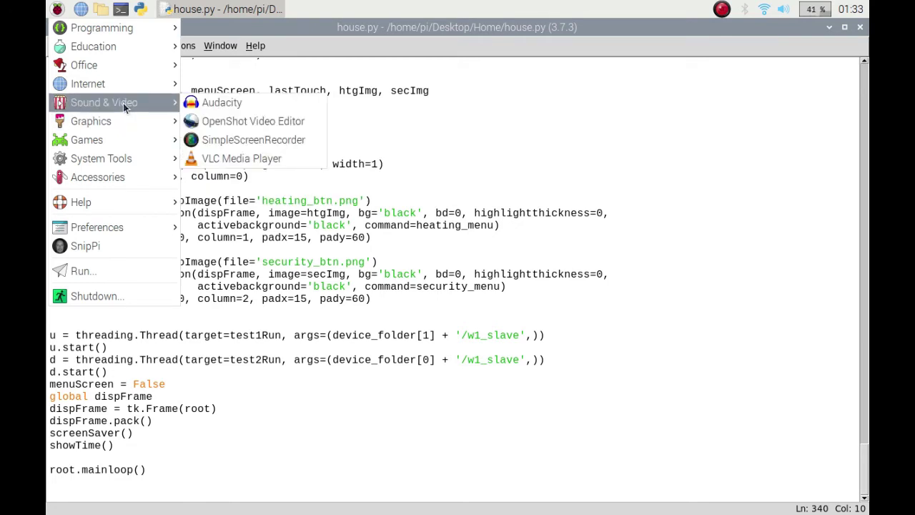
pyautogui.click(448, 119)
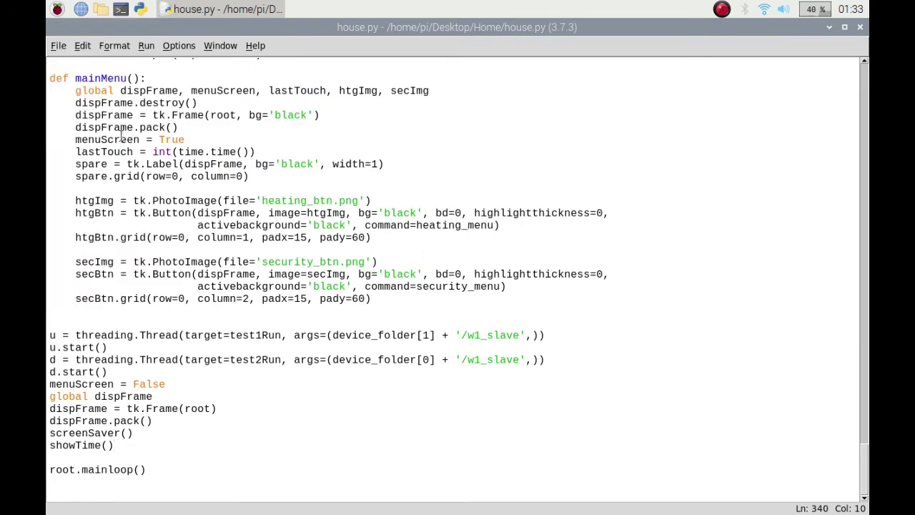
pyautogui.click(101, 9)
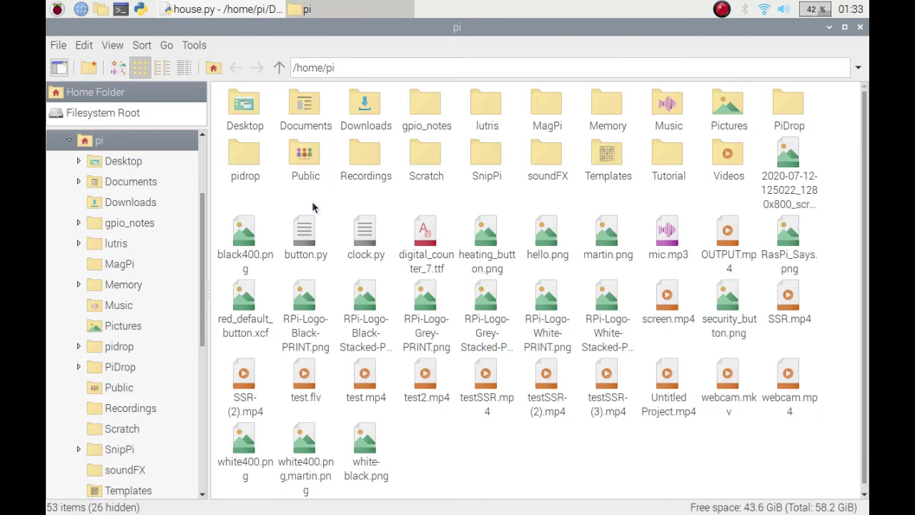
pyautogui.doubleClick(366, 155)
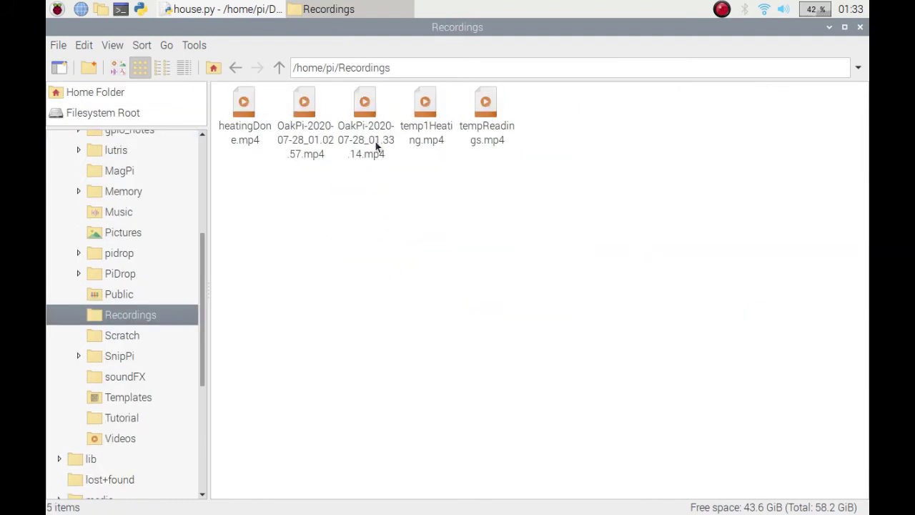
pyautogui.doubleClick(302, 109)
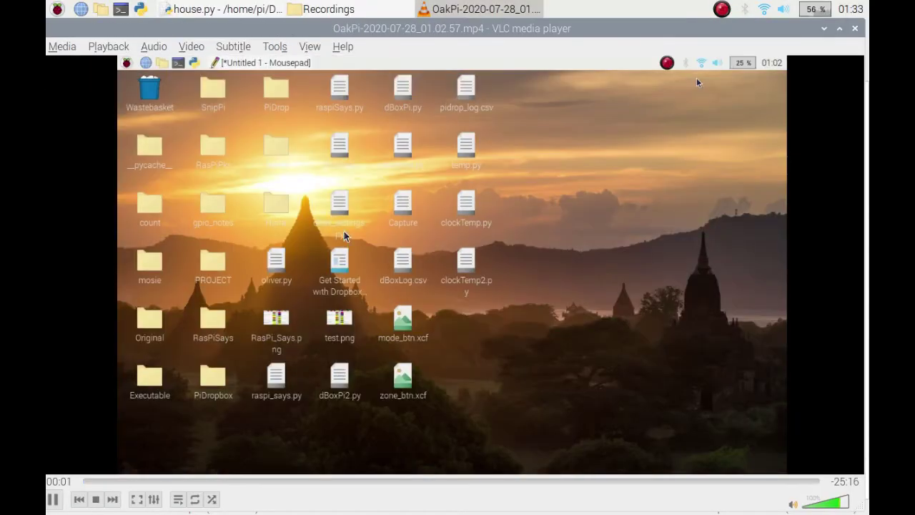
# - Watch the recording briefly in fullscreen, then stop playback and close VLC
pyautogui.click(191, 46)
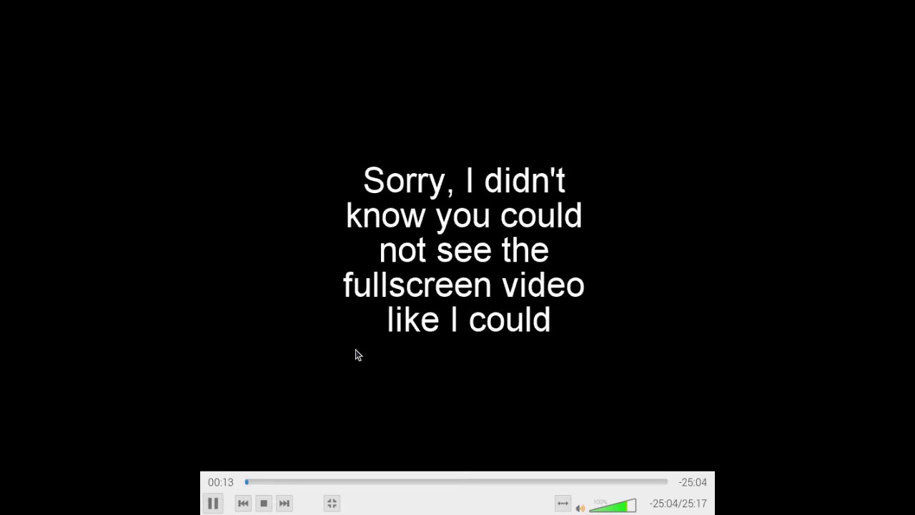
pyautogui.doubleClick(370, 265)
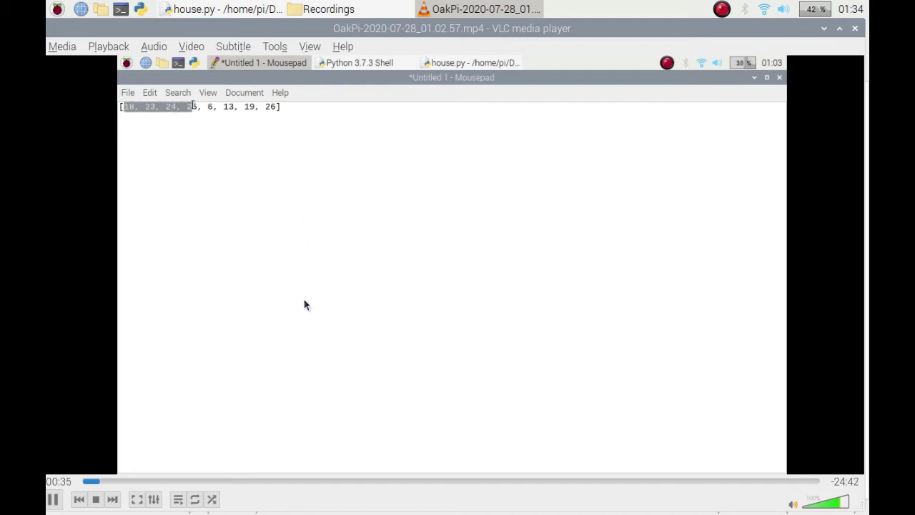
pyautogui.click(96, 498)
pyautogui.click(856, 30)
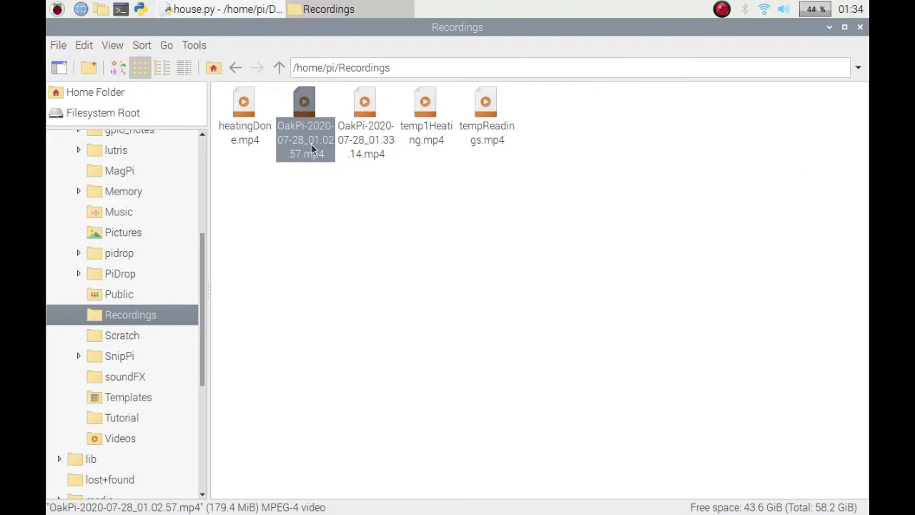
# - Launch Audacity from the Sound & Video applications menu
pyautogui.click(57, 9)
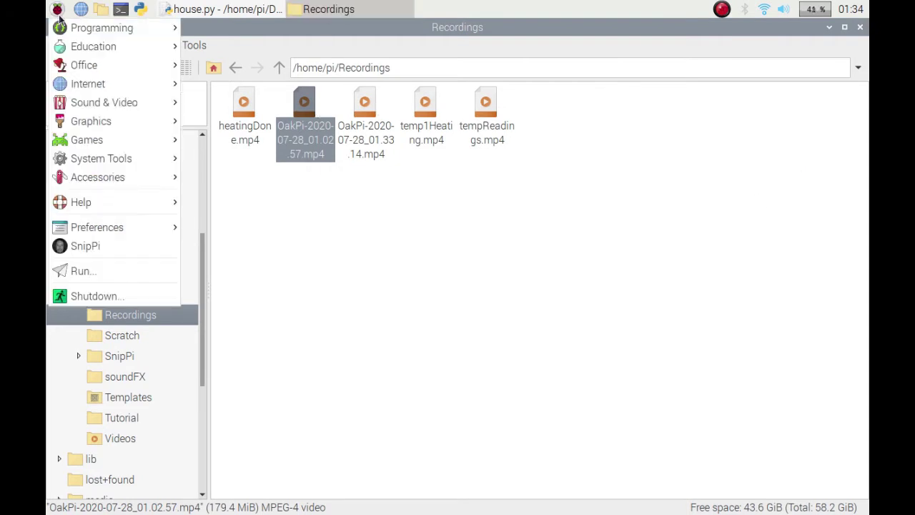
pyautogui.moveTo(134, 113)
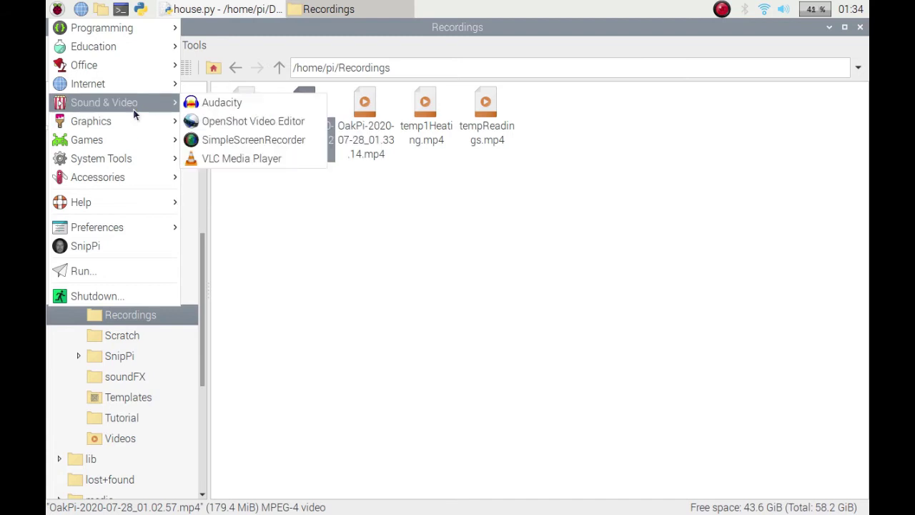
pyautogui.click(214, 103)
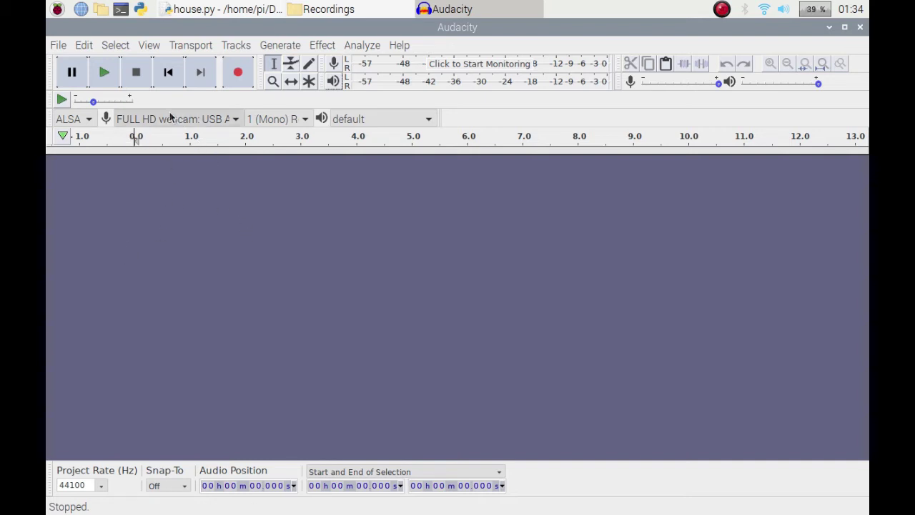
# - Pick OakPi-2020-07-28_01.02.57.mp4 from the Recordings folder for audio import
pyautogui.click(59, 45)
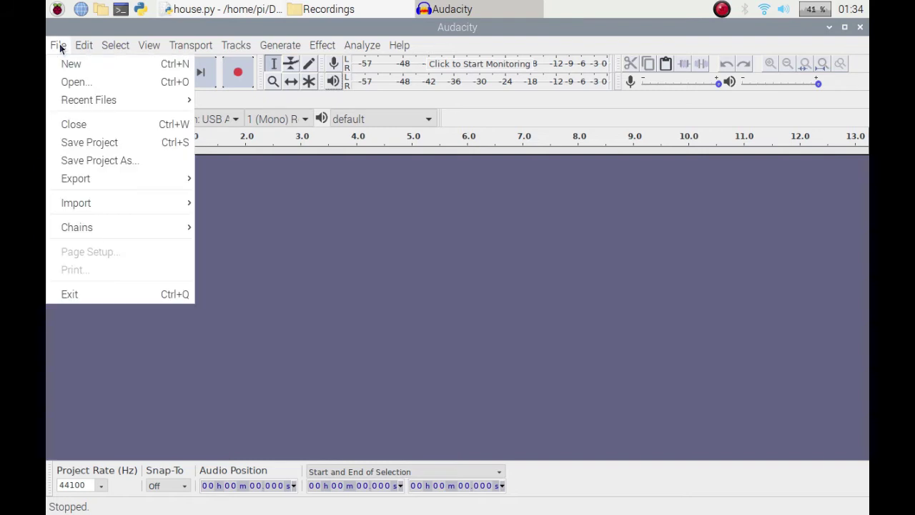
pyautogui.moveTo(77, 206)
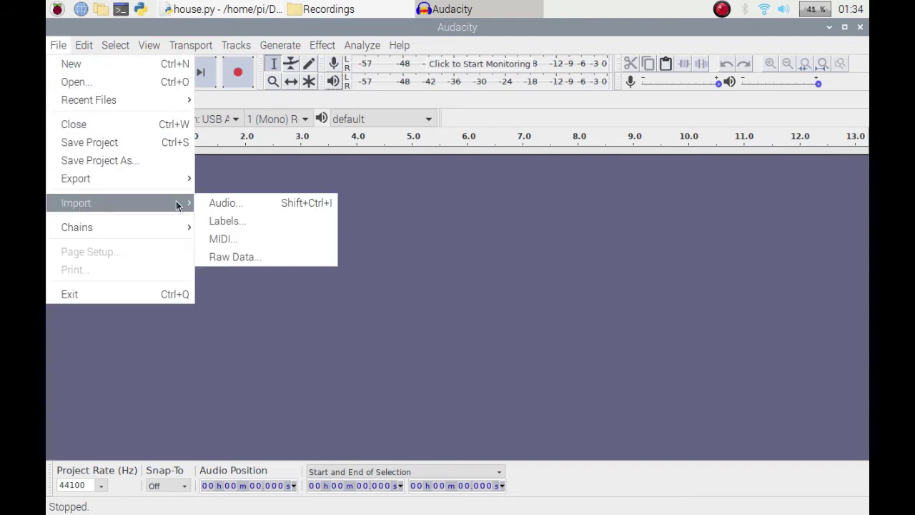
pyautogui.click(214, 202)
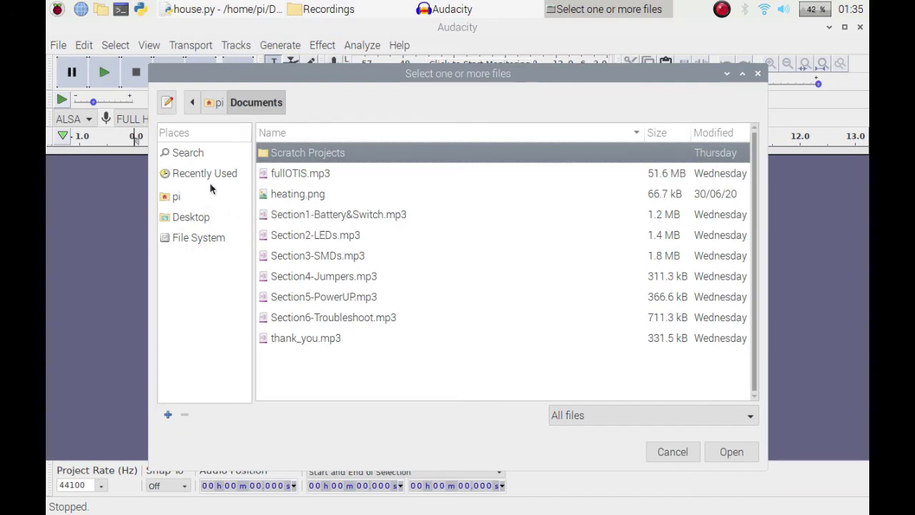
pyautogui.click(180, 197)
pyautogui.scroll(-3, 328, 331)
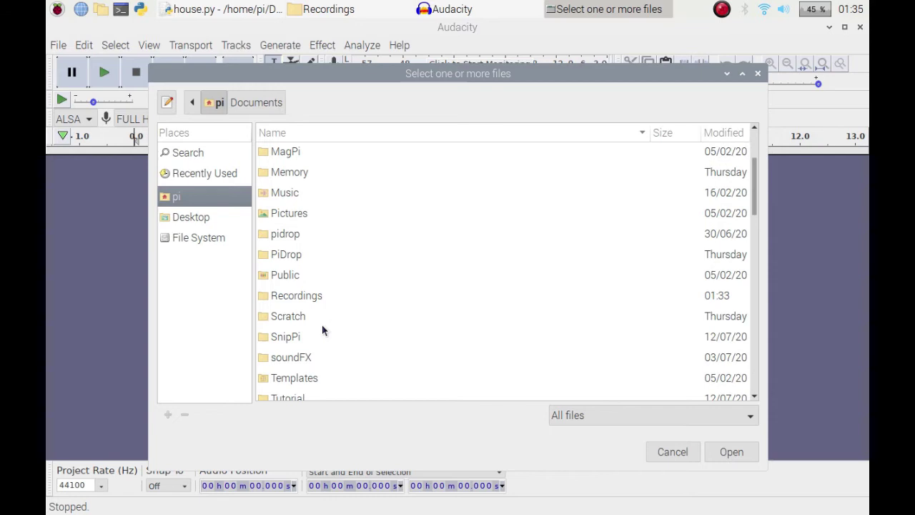
pyautogui.doubleClick(295, 295)
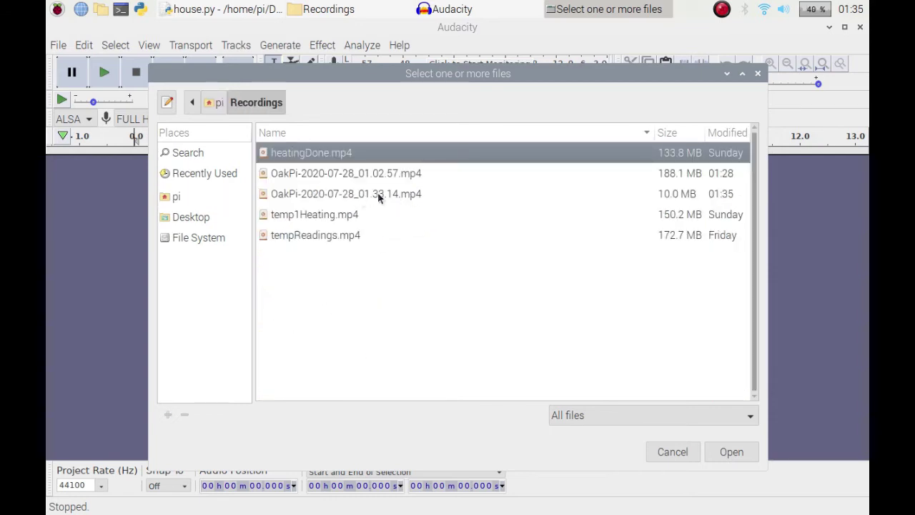
pyautogui.click(335, 173)
# - Confirm the import and let it load as a 25-minute stereo 48000 Hz track
pyautogui.press('Return')
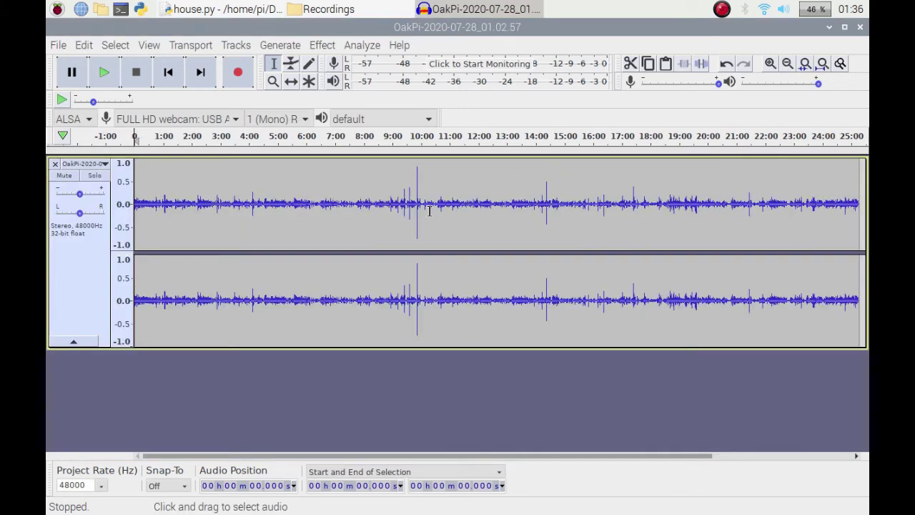
# - Zoom in near 4:08 and play from 4:07.899, pausing around 4:09.75
pyautogui.click(770, 63)
pyautogui.tripleClick(770, 64)
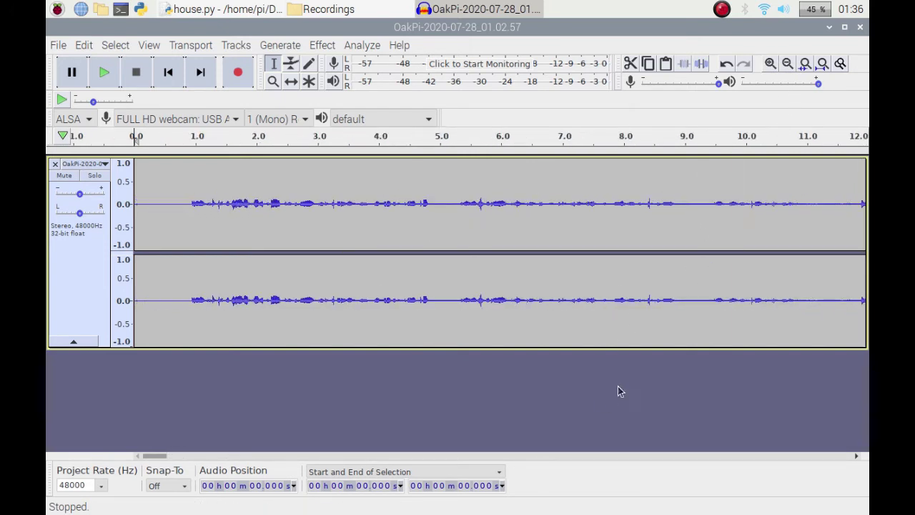
pyautogui.hscroll(10, 681, 457)
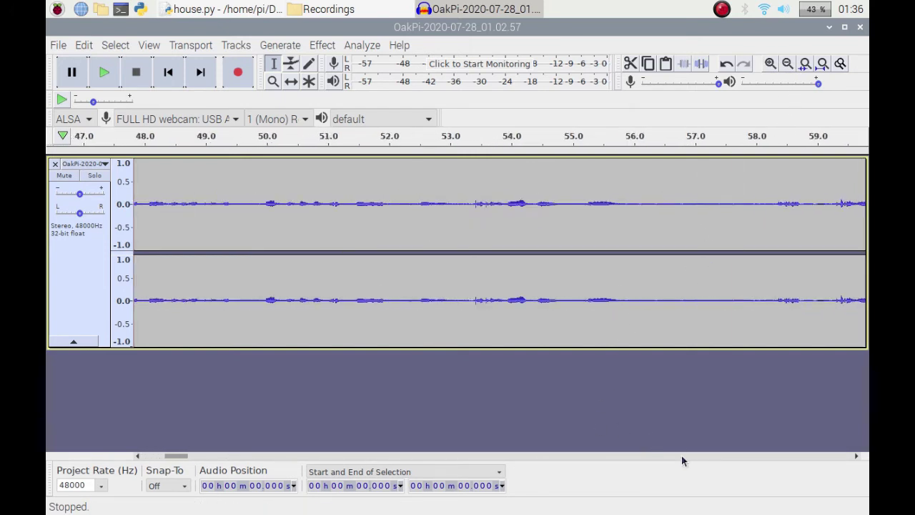
pyautogui.hscroll(10, 681, 457)
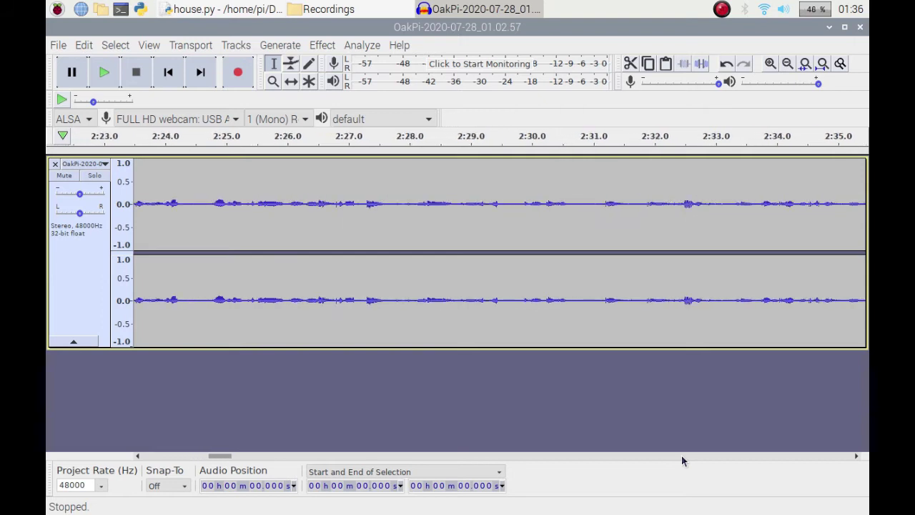
pyautogui.hscroll(5, 681, 457)
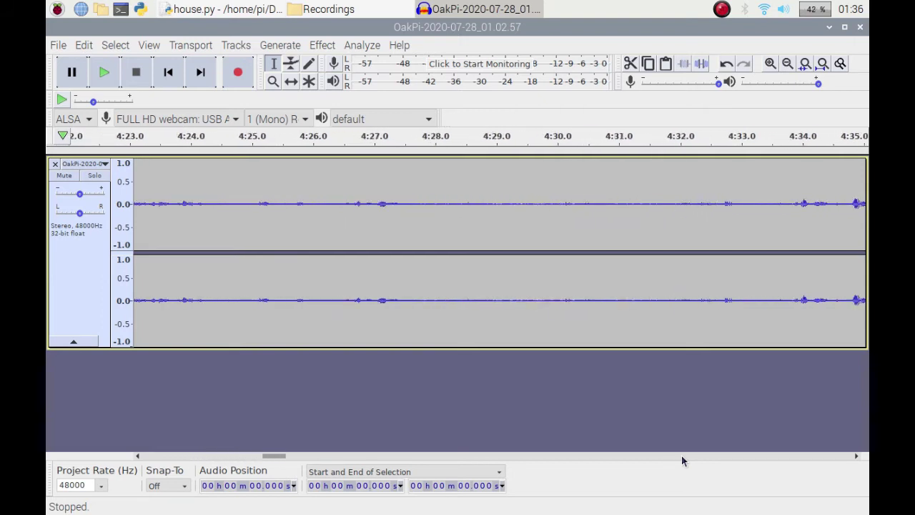
pyautogui.hscroll(-3, 224, 457)
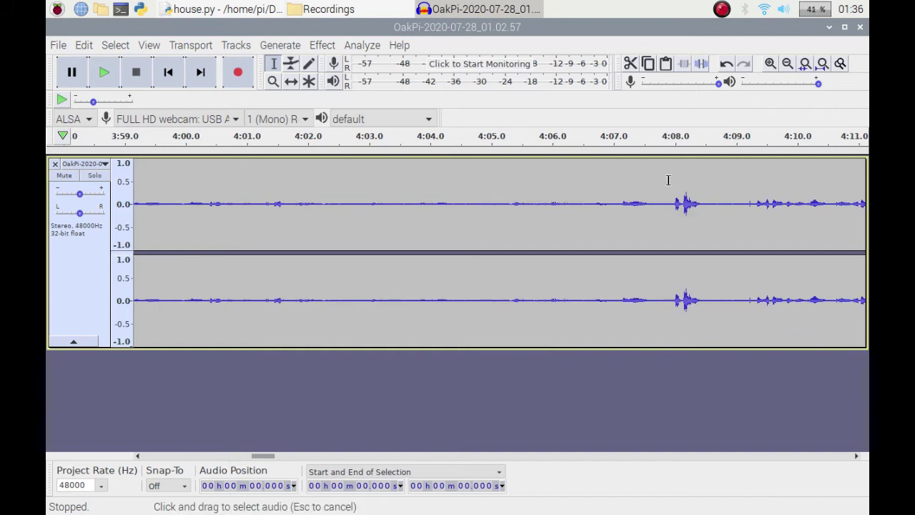
pyautogui.click(669, 179)
pyautogui.click(101, 72)
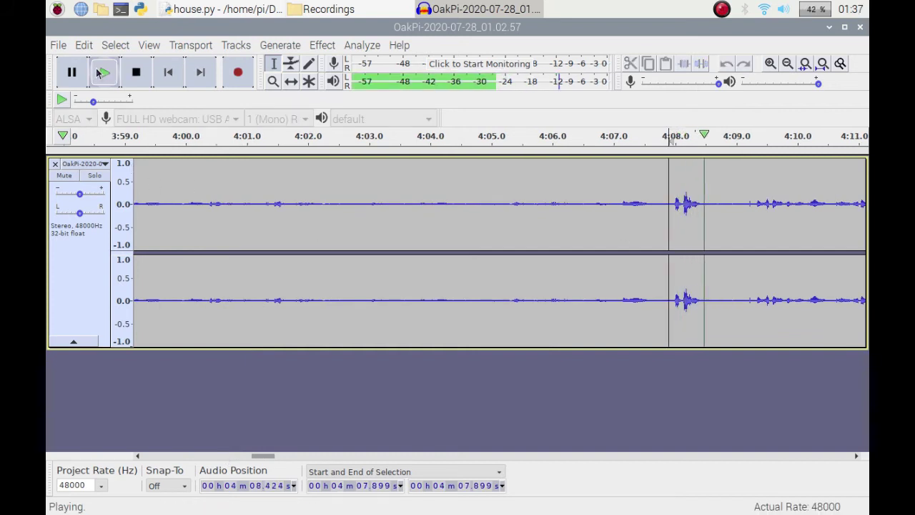
pyautogui.click(63, 83)
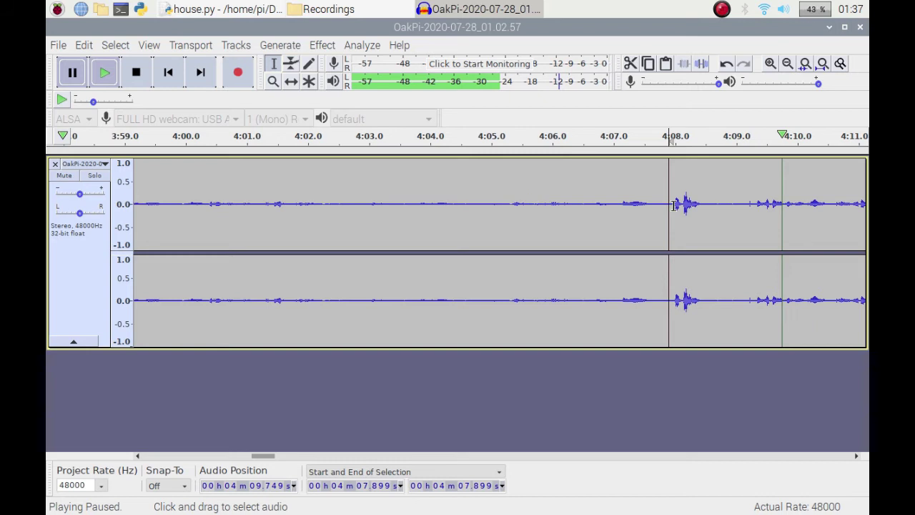
# - Select the spike from about 4:07.95 to 4:08.50 and open the Effect menu
pyautogui.moveTo(671, 203); pyautogui.dragTo(701, 202)
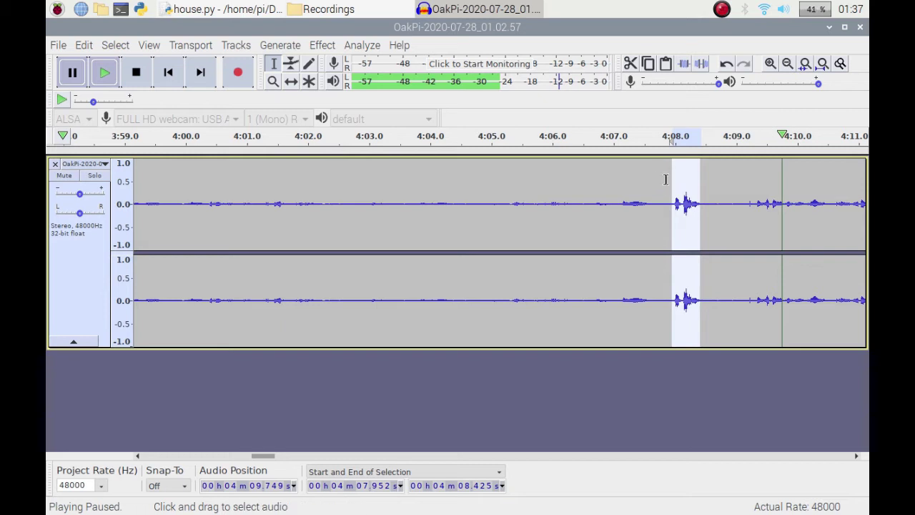
pyautogui.click(597, 181)
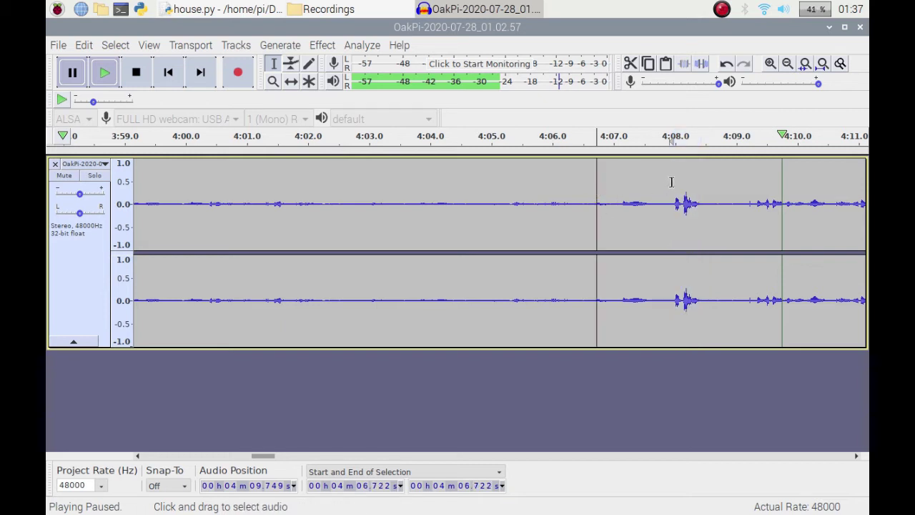
pyautogui.moveTo(671, 181); pyautogui.dragTo(705, 176)
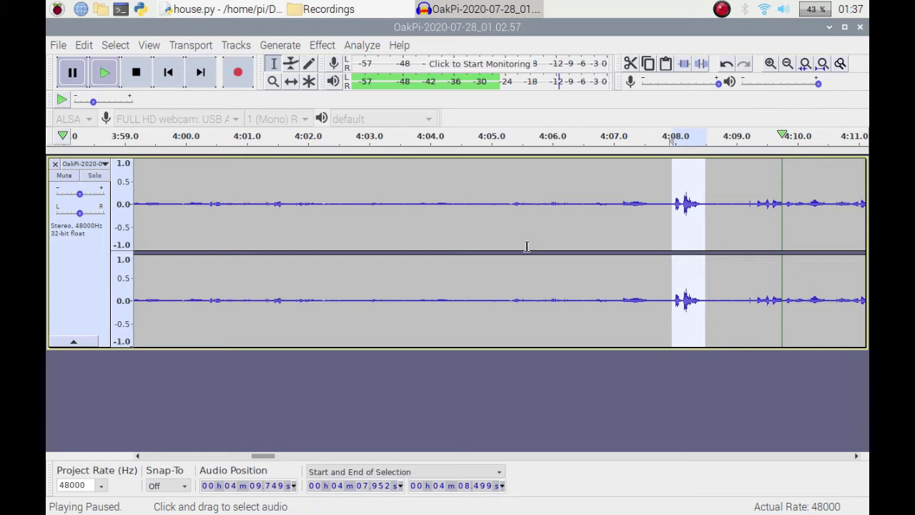
pyautogui.click(322, 45)
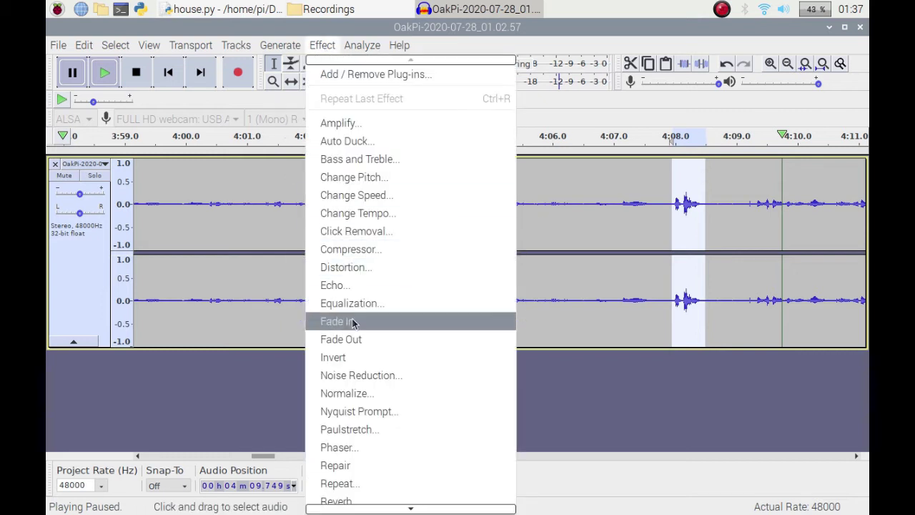
# - In Amplify, lower the spike's amplification from -24.8 dB toward -30.6 dB, previewing along the way
pyautogui.click(357, 123)
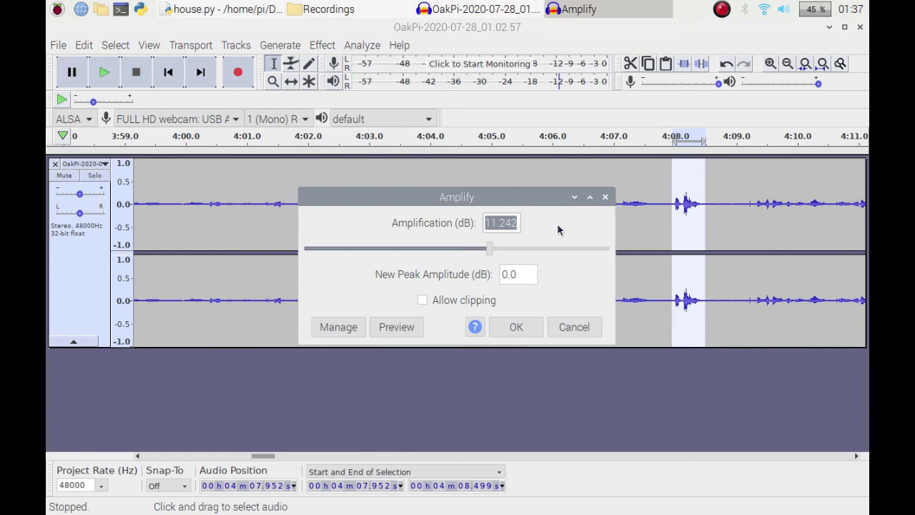
pyautogui.moveTo(488, 249); pyautogui.dragTo(379, 251)
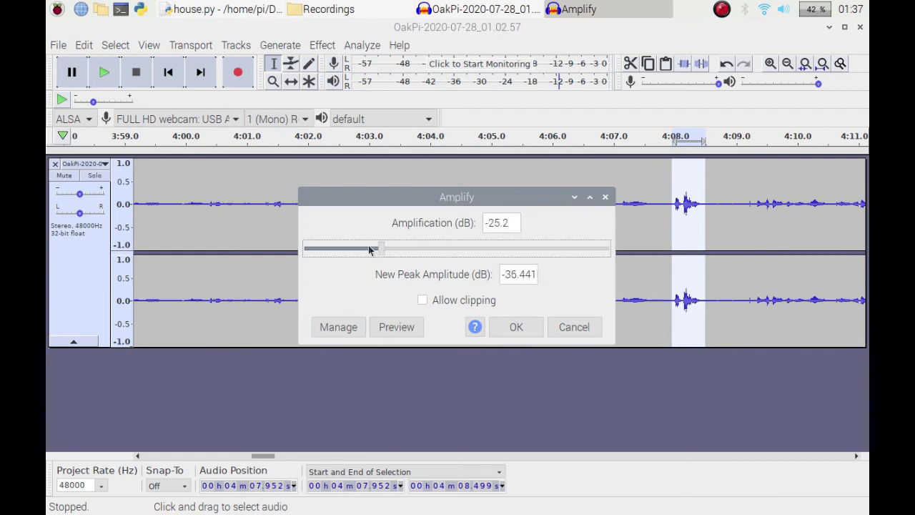
pyautogui.click(415, 327)
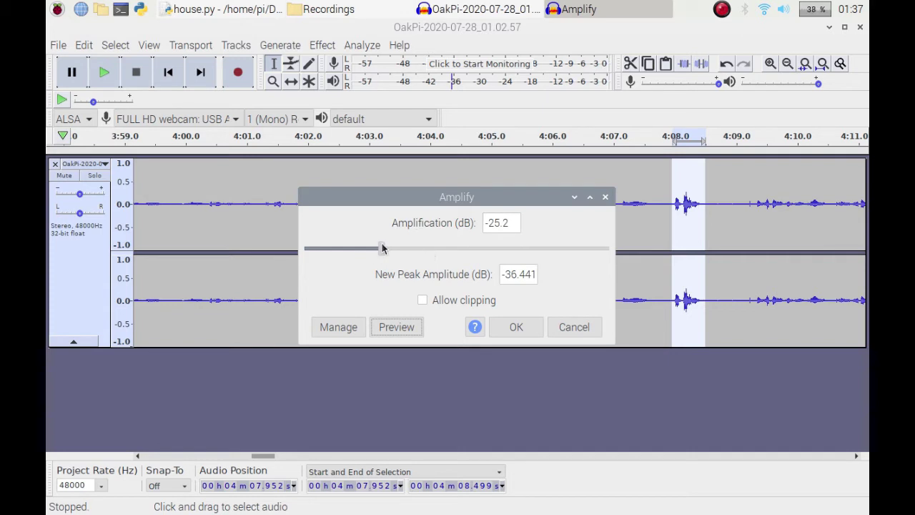
pyautogui.moveTo(380, 248); pyautogui.dragTo(365, 255)
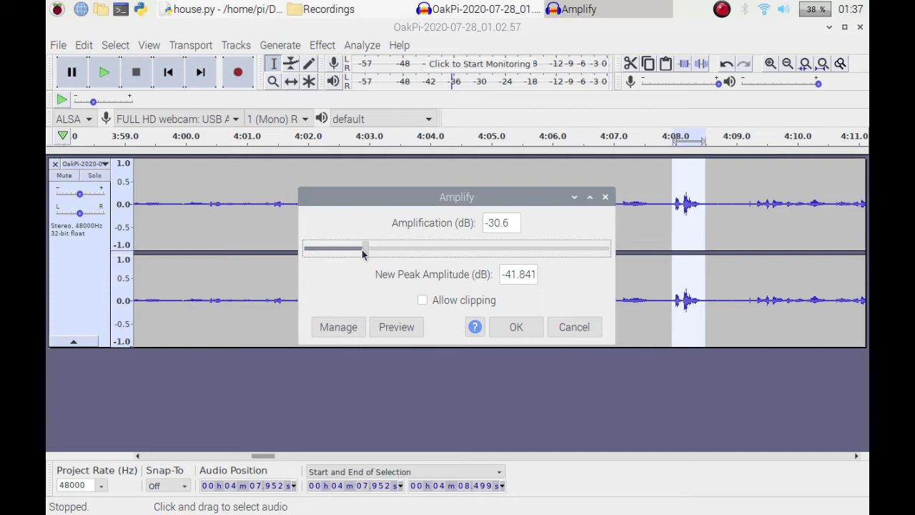
# - Preview the spike at -30.6 dB, then apply the Amplify reduction
pyautogui.click(395, 328)
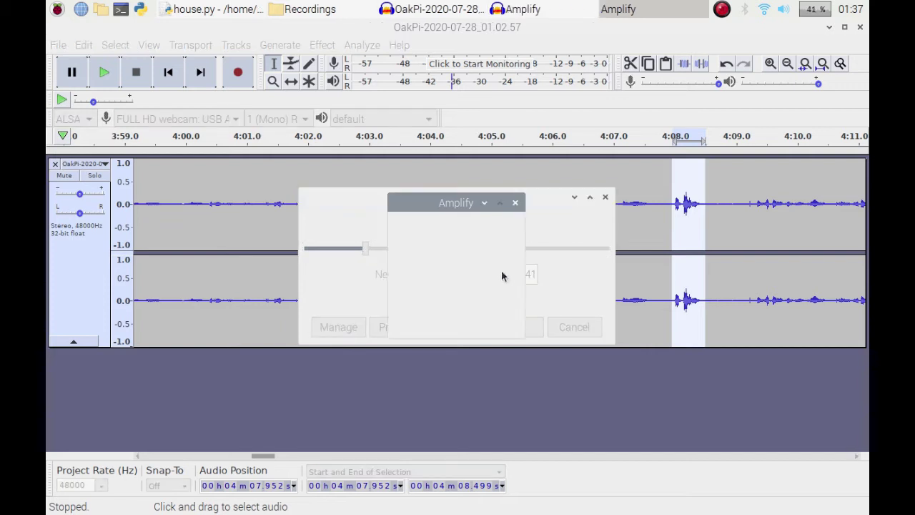
pyautogui.click(525, 329)
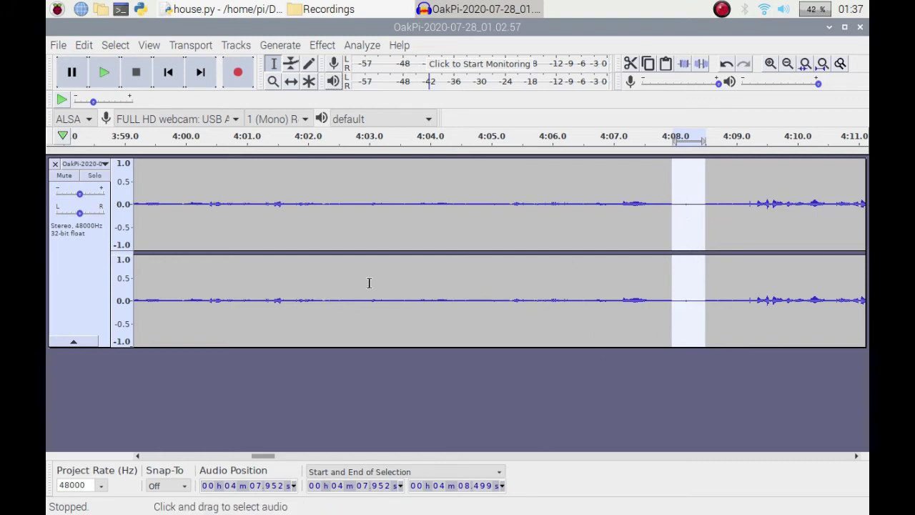
# - Fit the whole project to width, then zoom in around the 9:50 mark
pyautogui.click(822, 63)
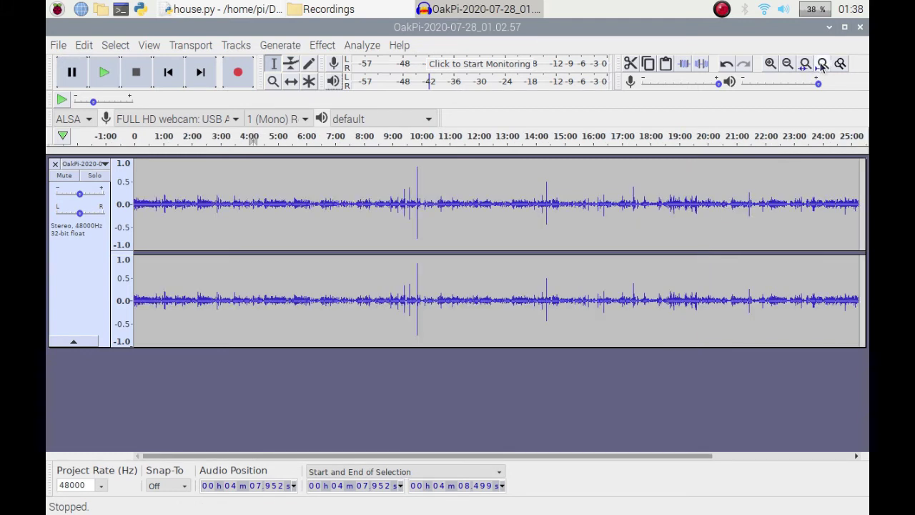
pyautogui.click(415, 199)
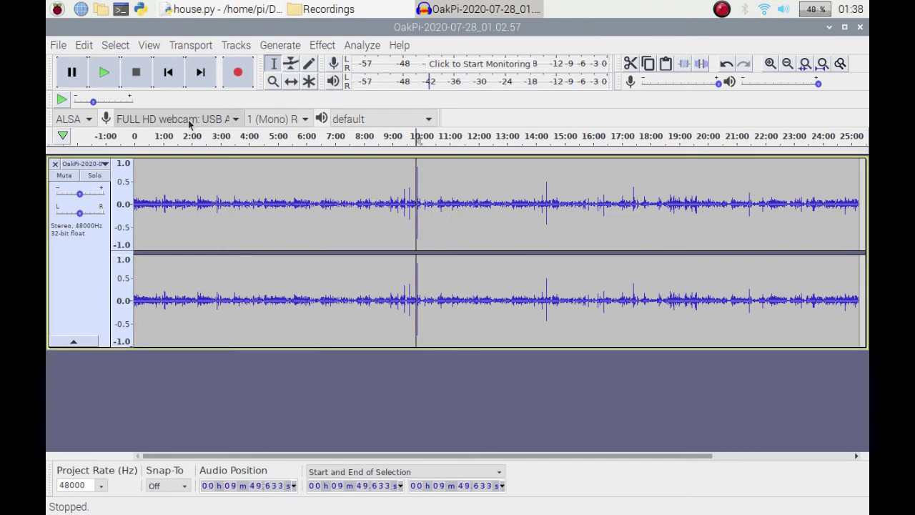
pyautogui.click(768, 64)
pyautogui.click(769, 63)
pyautogui.click(769, 63)
pyautogui.click(769, 64)
pyautogui.click(769, 64)
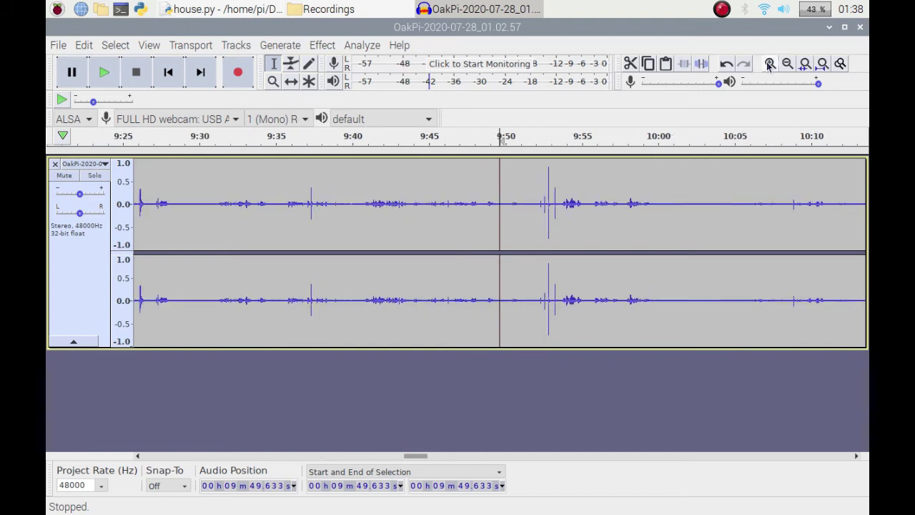
# - Play from 9:50, pause after the loud click, and select it from 9:52.0 to 9:53.5
pyautogui.click(101, 76)
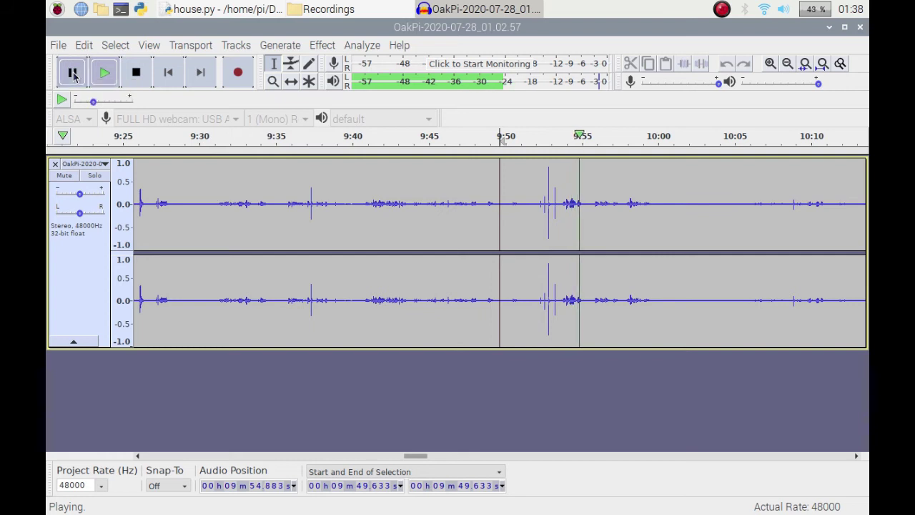
pyautogui.click(73, 74)
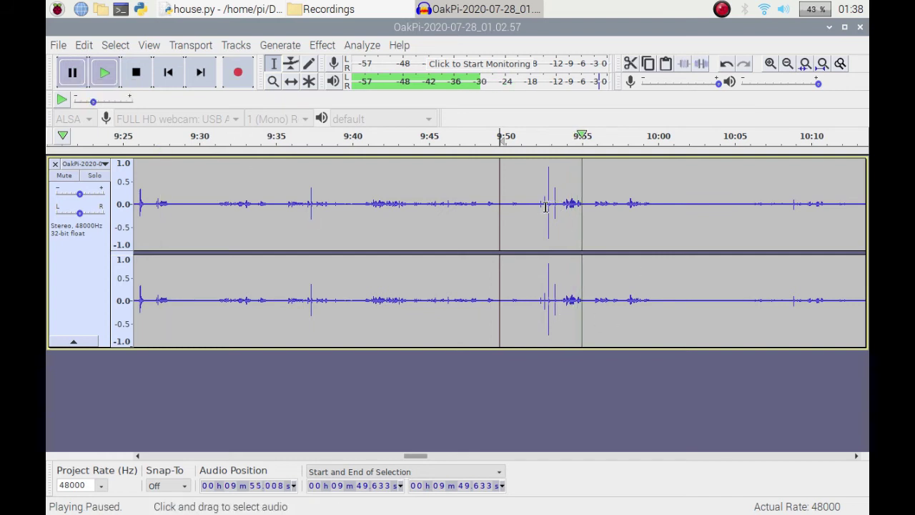
pyautogui.moveTo(535, 200); pyautogui.dragTo(558, 206)
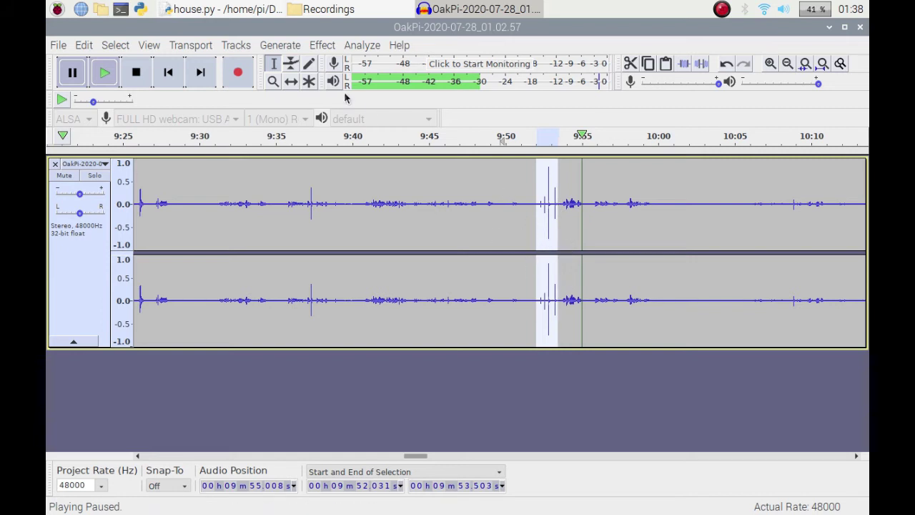
pyautogui.click(320, 45)
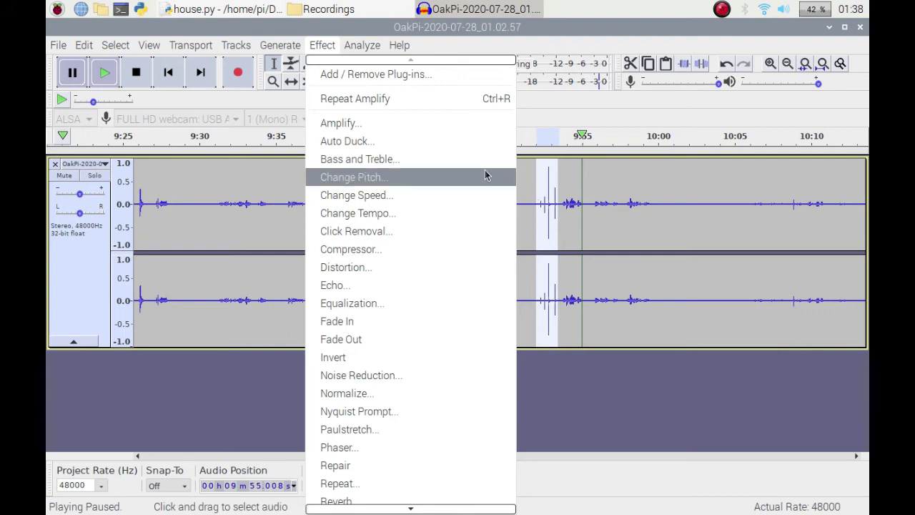
# - Repeat the Amplify reduction on the second loud click near 9:52 to flatten it
pyautogui.click(388, 101)
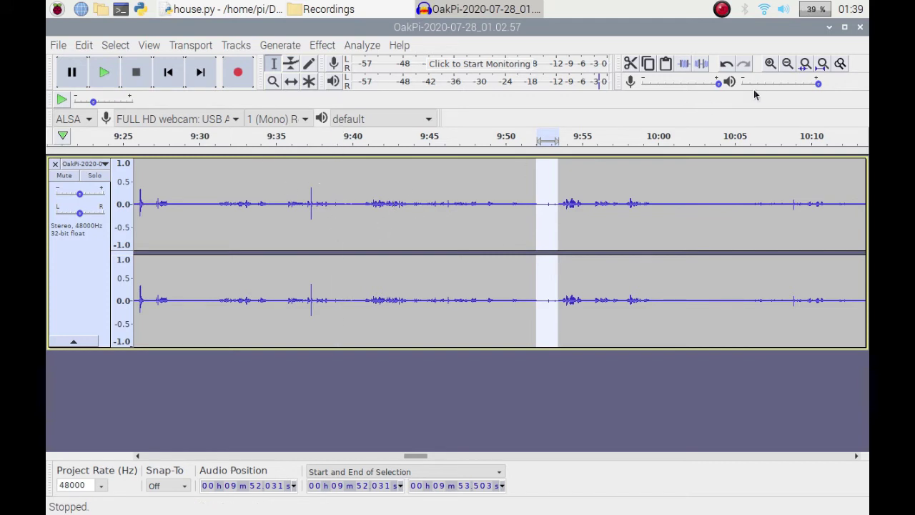
# - Fit the 25-minute recording to the window, play its opening, stop, then select all
pyautogui.click(822, 63)
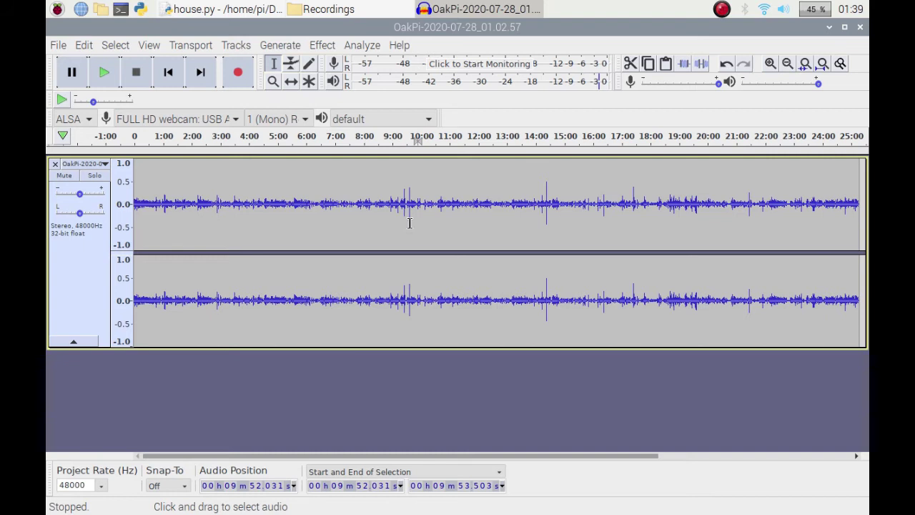
pyautogui.click(171, 79)
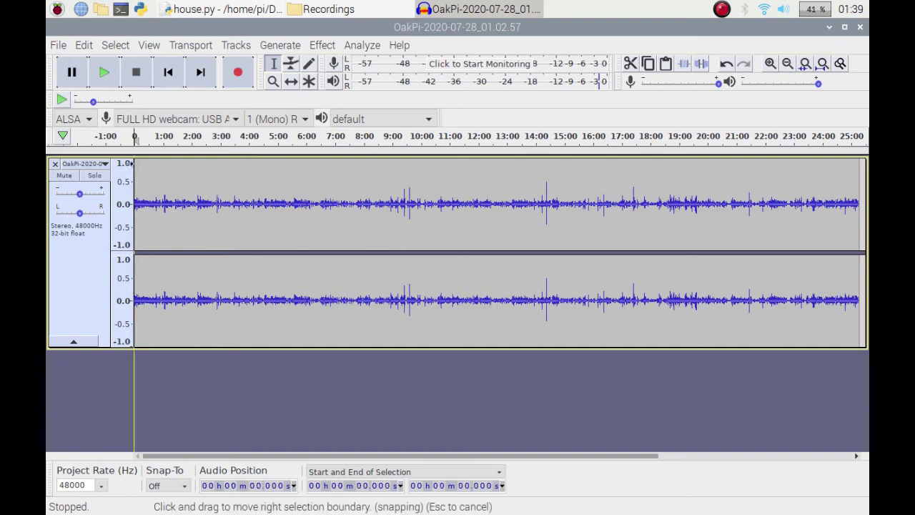
pyautogui.click(104, 72)
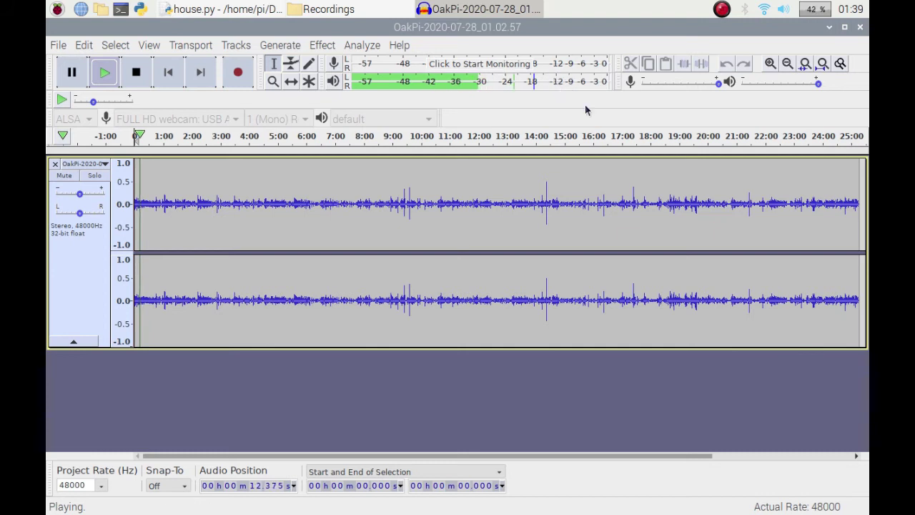
pyautogui.click(136, 72)
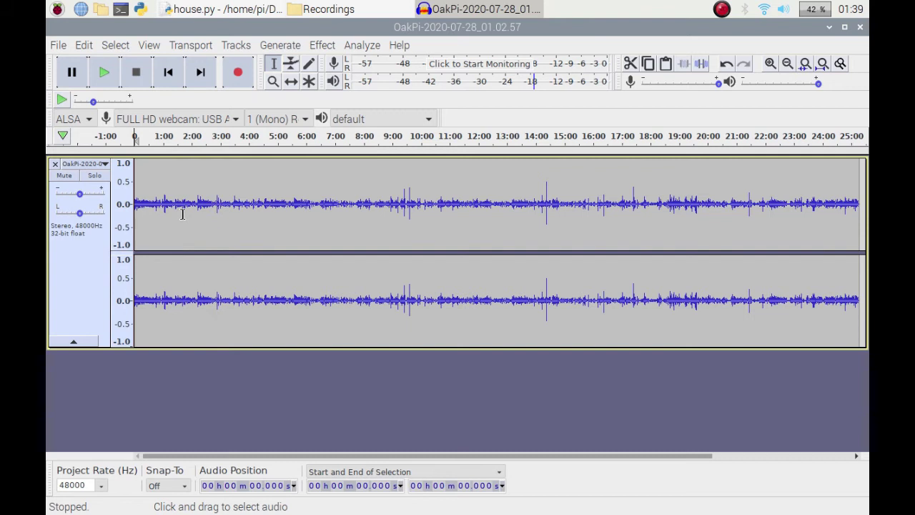
pyautogui.hotkey('ctrl', 'a')
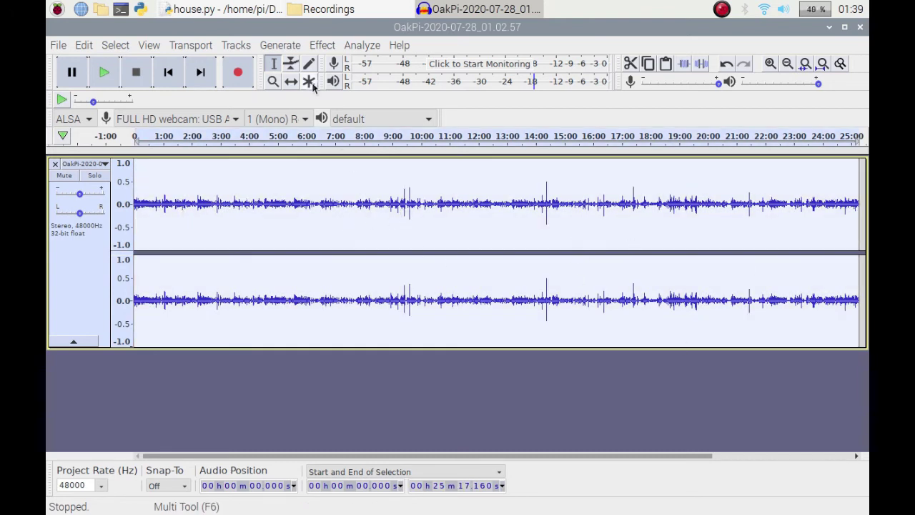
# - Open Amplify for the whole track and enter 4.0 dB amplification
pyautogui.click(322, 45)
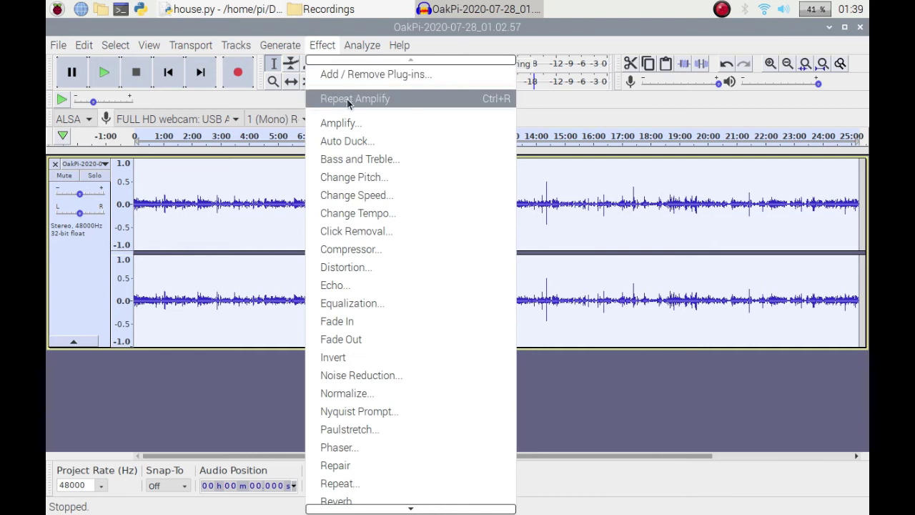
pyautogui.click(339, 125)
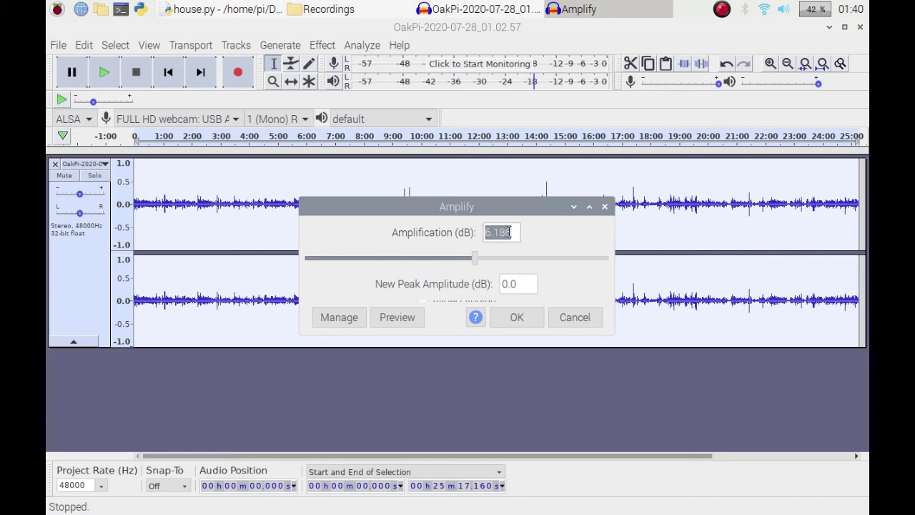
pyautogui.write('4')
pyautogui.click(397, 318)
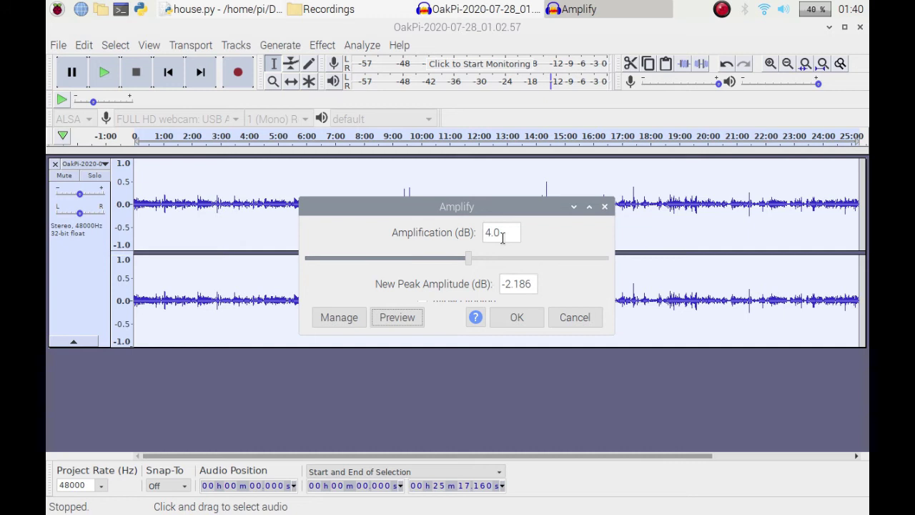
pyautogui.click(524, 318)
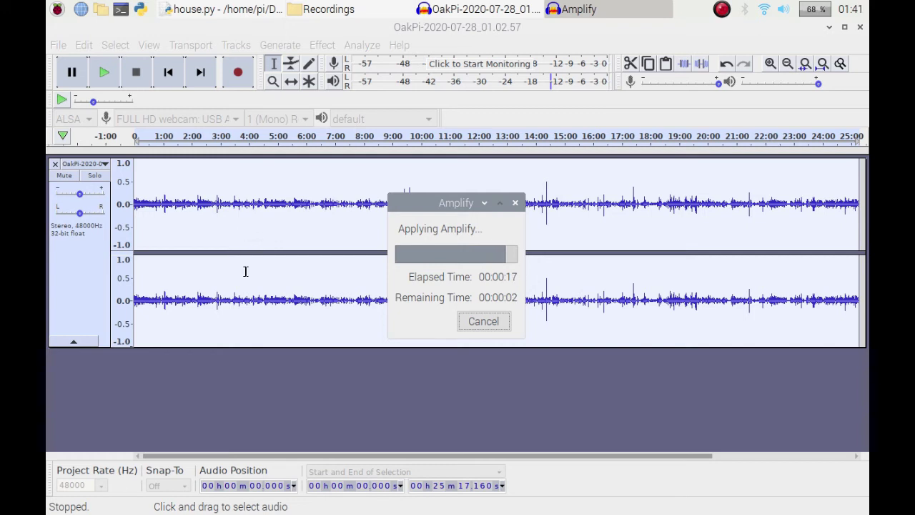
# - Zoom into the first six seconds and select the silent 0–0.936 s opening
pyautogui.click(770, 63)
pyautogui.click(770, 63)
pyautogui.click(770, 63)
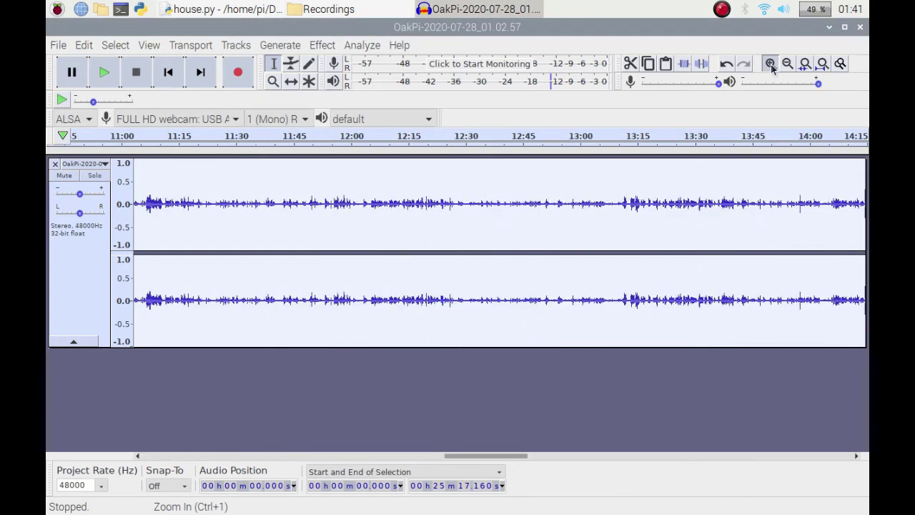
pyautogui.click(769, 64)
pyautogui.click(770, 64)
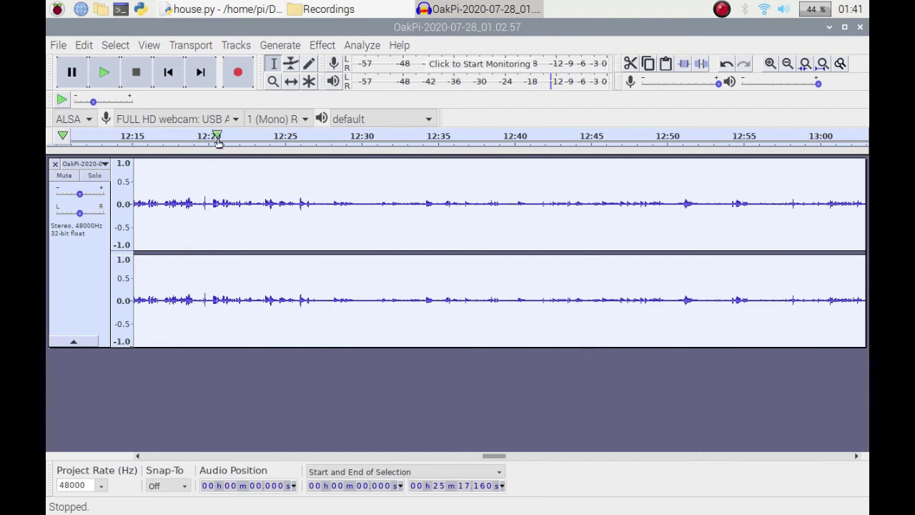
pyautogui.click(178, 80)
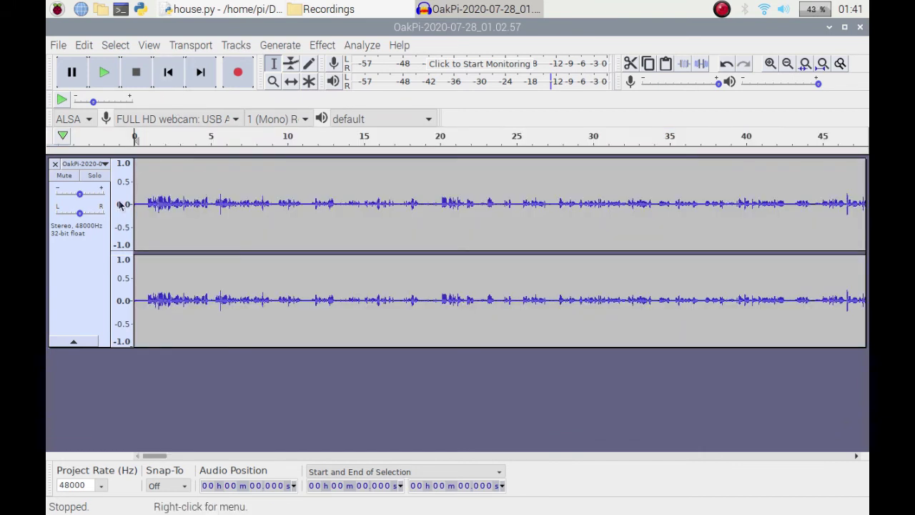
pyautogui.click(770, 63)
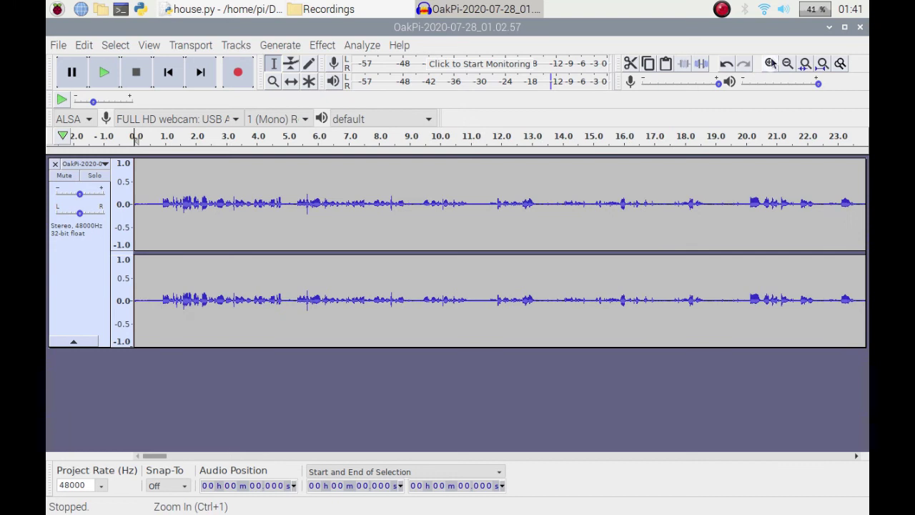
pyautogui.click(770, 63)
pyautogui.click(769, 63)
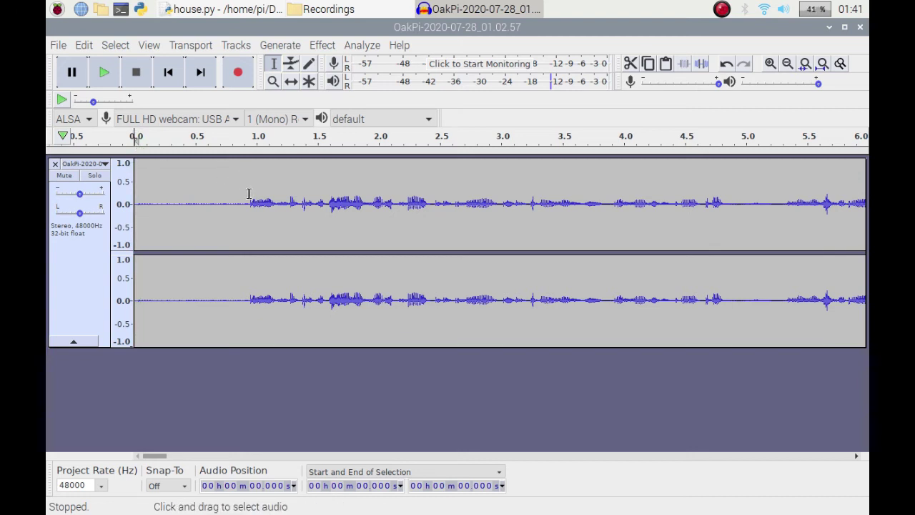
pyautogui.moveTo(248, 195); pyautogui.dragTo(139, 251)
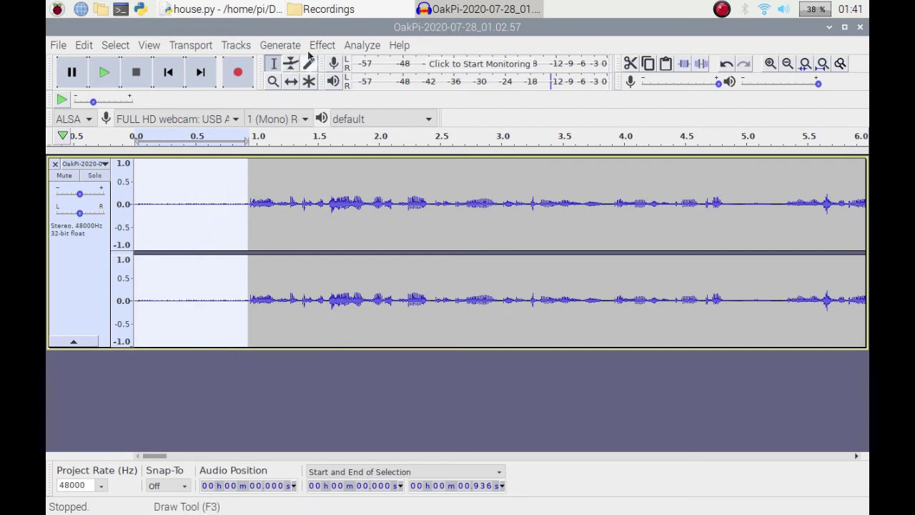
# - Capture the 0.936 s opening silence as the noise profile, then select all audio
pyautogui.click(320, 45)
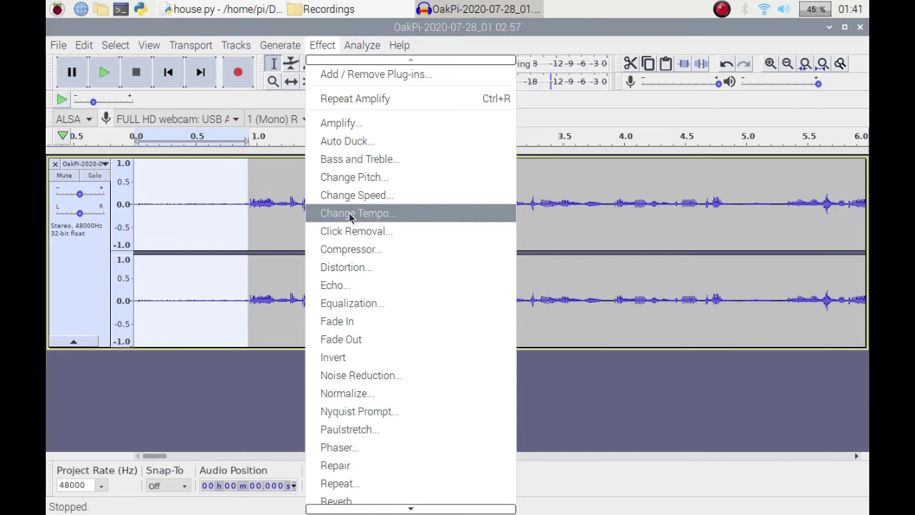
pyautogui.click(369, 382)
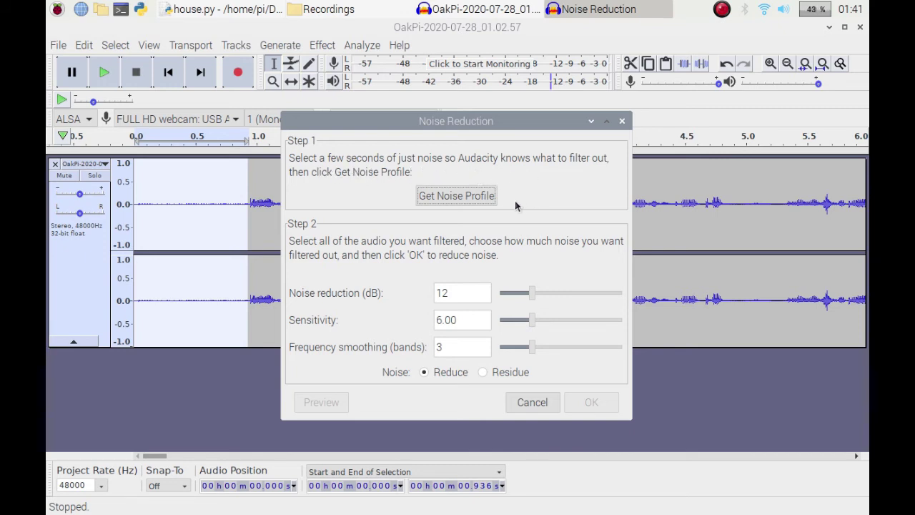
pyautogui.click(456, 200)
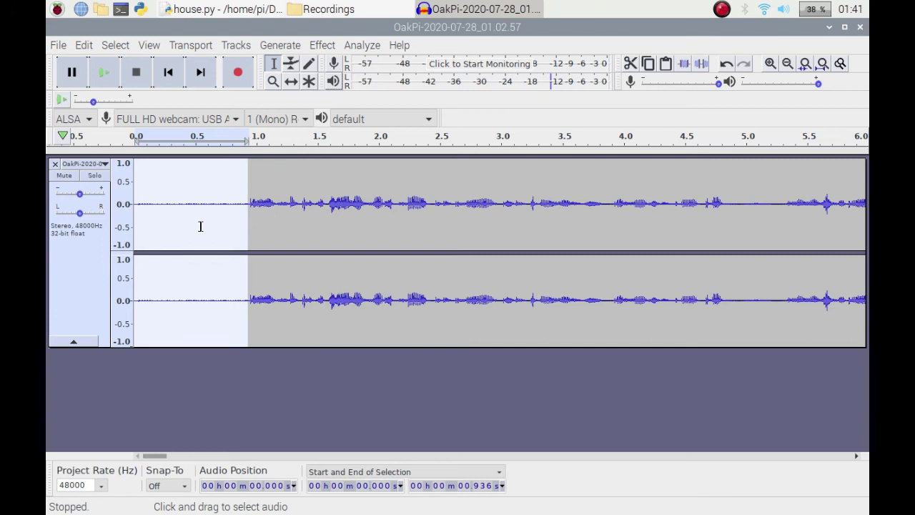
pyautogui.hotkey('ctrl', 'a')
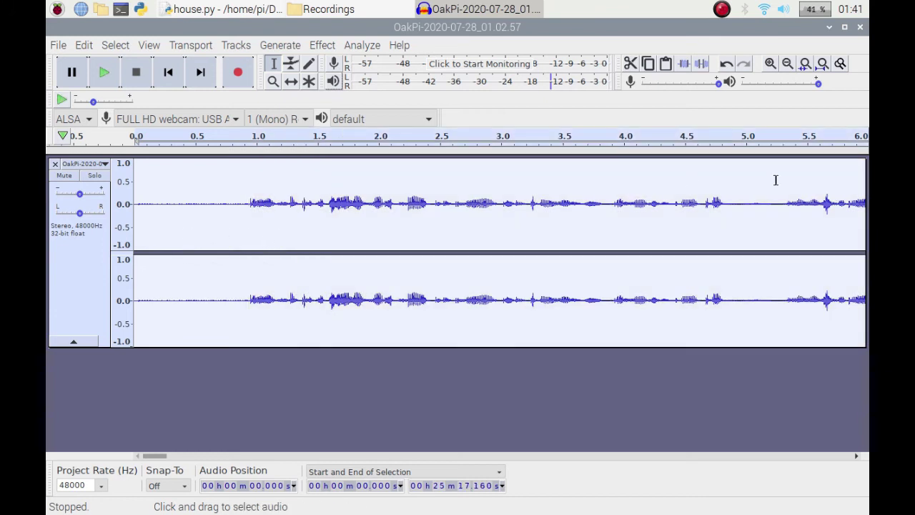
# - Preview and apply Noise Reduction at 12 dB, sensitivity 6.00, frequency smoothing 3
pyautogui.click(322, 43)
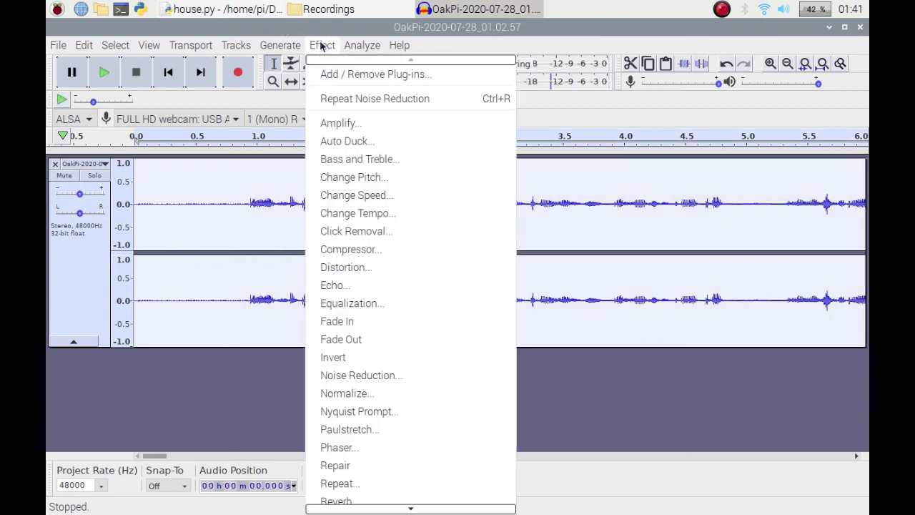
pyautogui.click(368, 375)
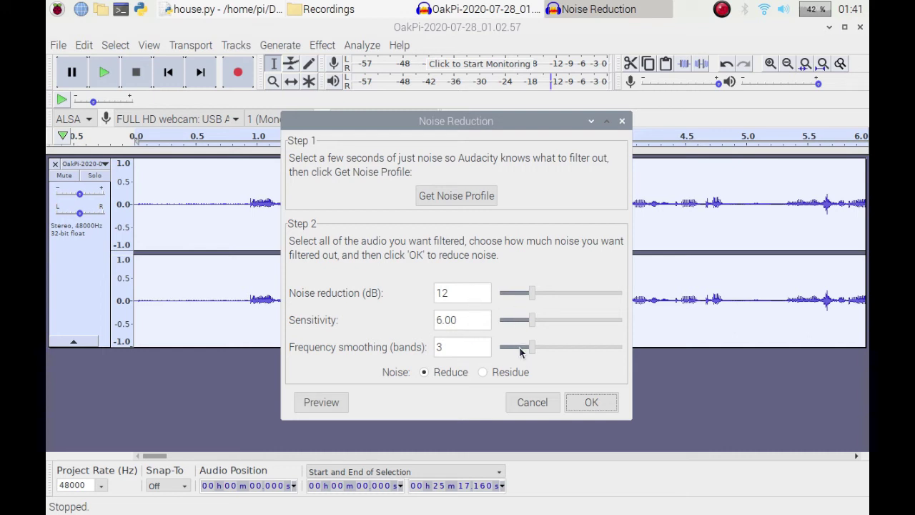
pyautogui.click(339, 404)
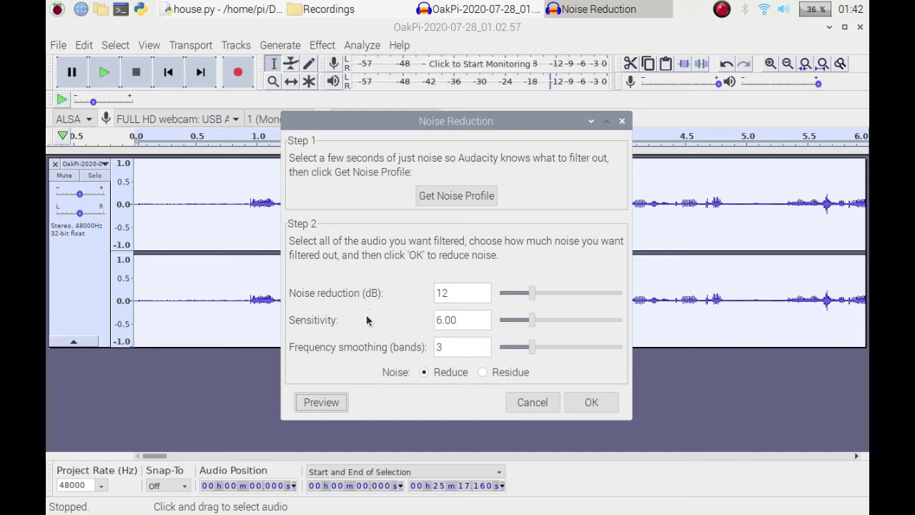
pyautogui.click(577, 401)
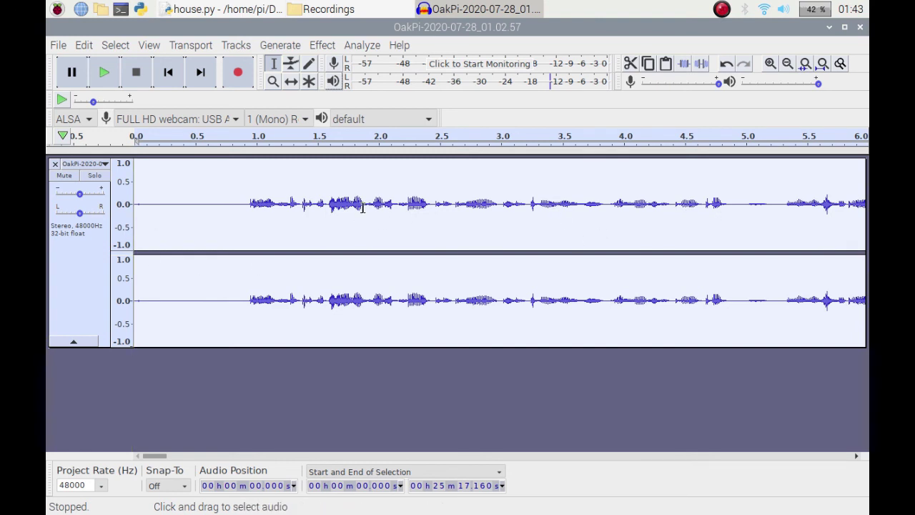
# - While previewing, tune Bass and Treble to treble -16 dB, bass 3 dB, volume 1 dB
pyautogui.click(330, 46)
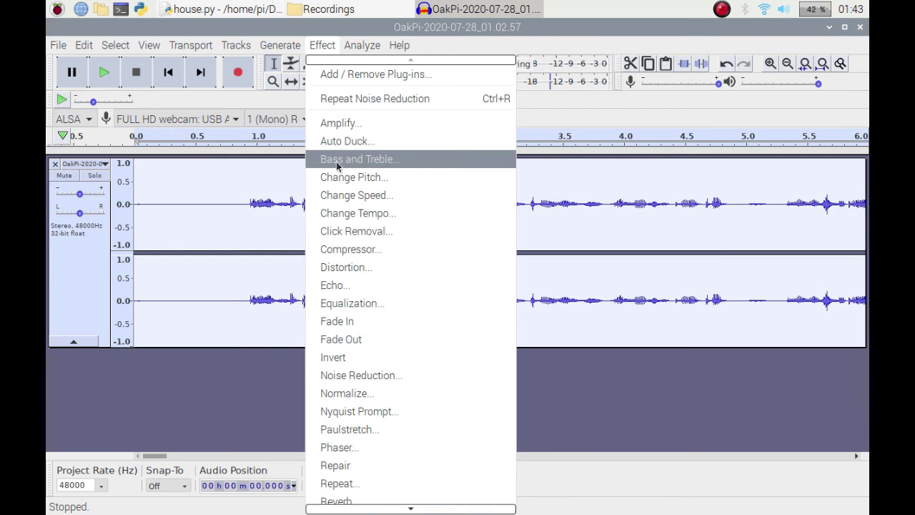
pyautogui.click(376, 160)
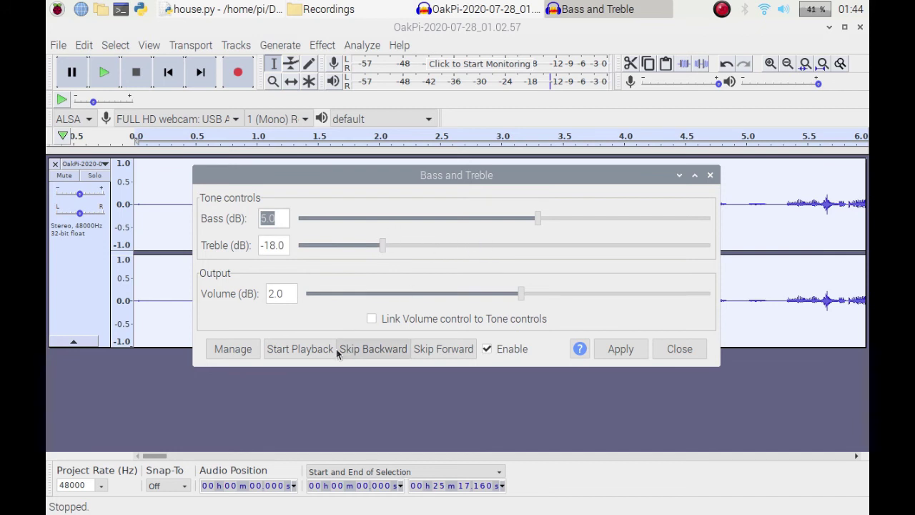
pyautogui.click(296, 350)
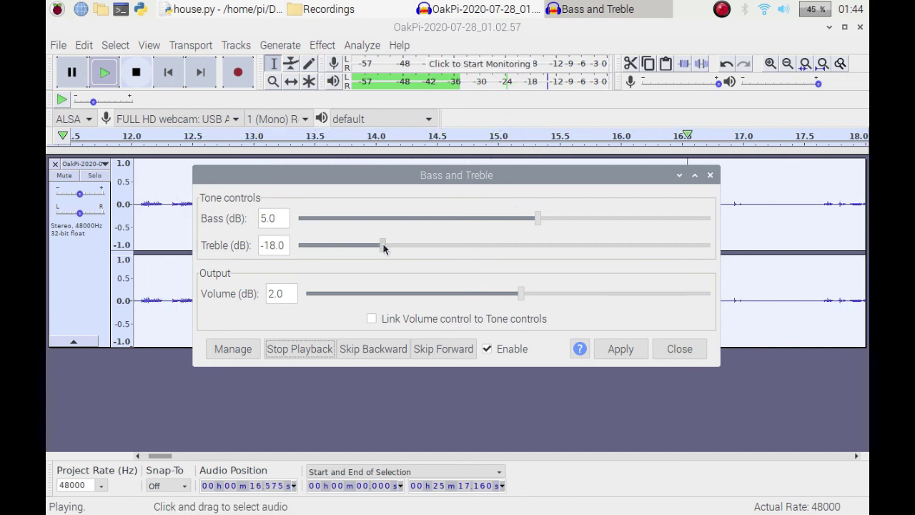
pyautogui.moveTo(381, 247); pyautogui.dragTo(471, 253)
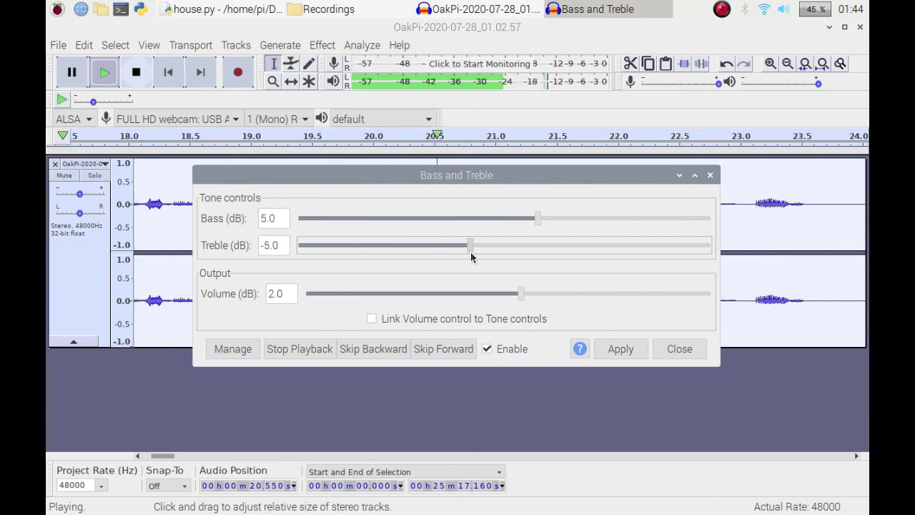
pyautogui.moveTo(470, 257); pyautogui.dragTo(394, 252)
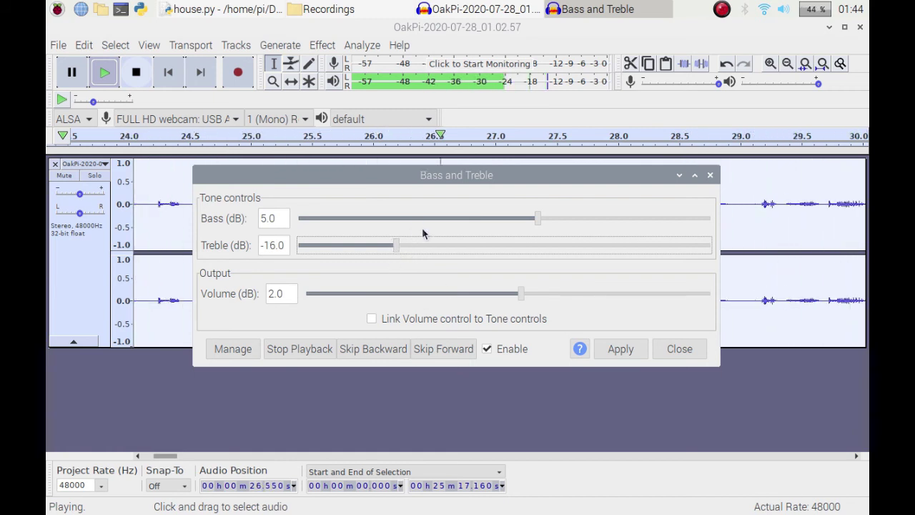
pyautogui.click(538, 220)
pyautogui.moveTo(539, 220)
pyautogui.mouseDown()
pyautogui.moveTo(493, 221)
pyautogui.moveTo(675, 221)
pyautogui.moveTo(699, 213)
pyautogui.moveTo(643, 223)
pyautogui.moveTo(523, 218)
pyautogui.mouseUp()
pyautogui.click(522, 293)
pyautogui.moveTo(522, 293)
pyautogui.mouseDown()
pyautogui.moveTo(575, 294)
pyautogui.moveTo(513, 294)
pyautogui.mouseUp()
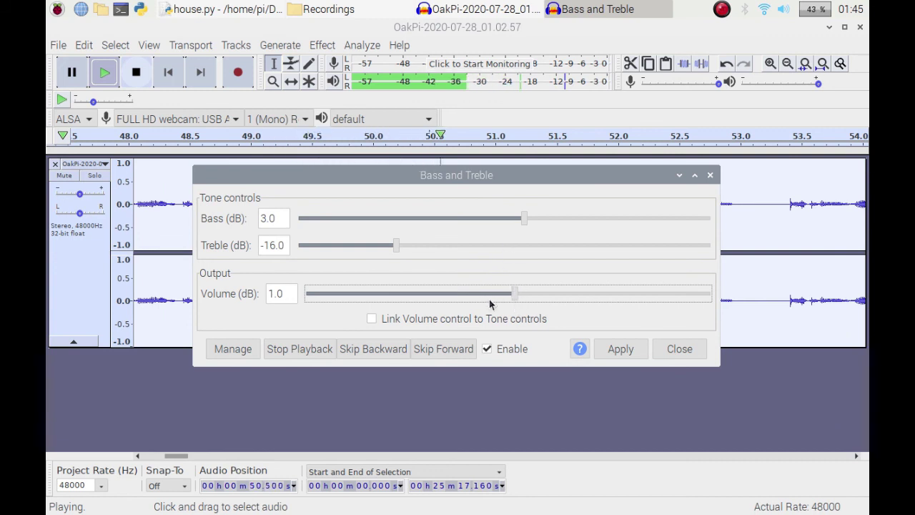
pyautogui.click(304, 348)
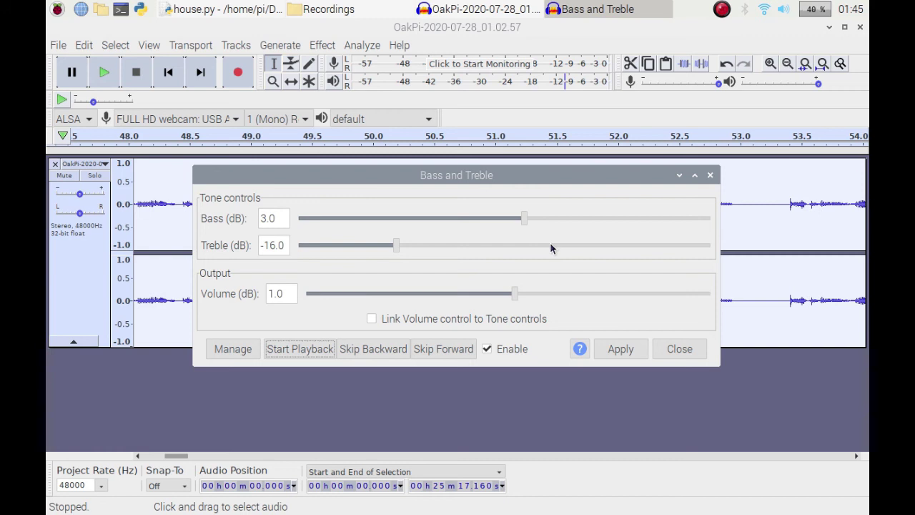
pyautogui.click(624, 347)
# - Apply the bass 3 / treble -16 / volume 1 dB adjustment and close the dialog
pyautogui.click(620, 348)
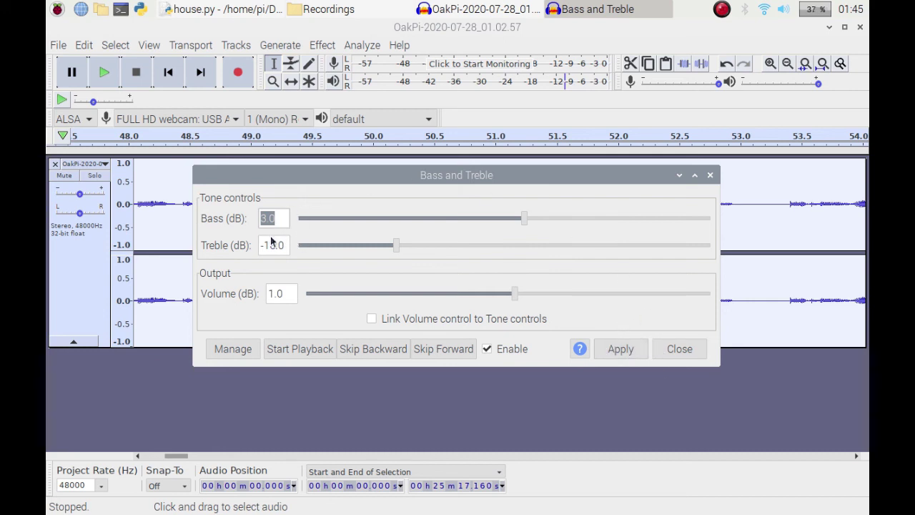
pyautogui.click(701, 351)
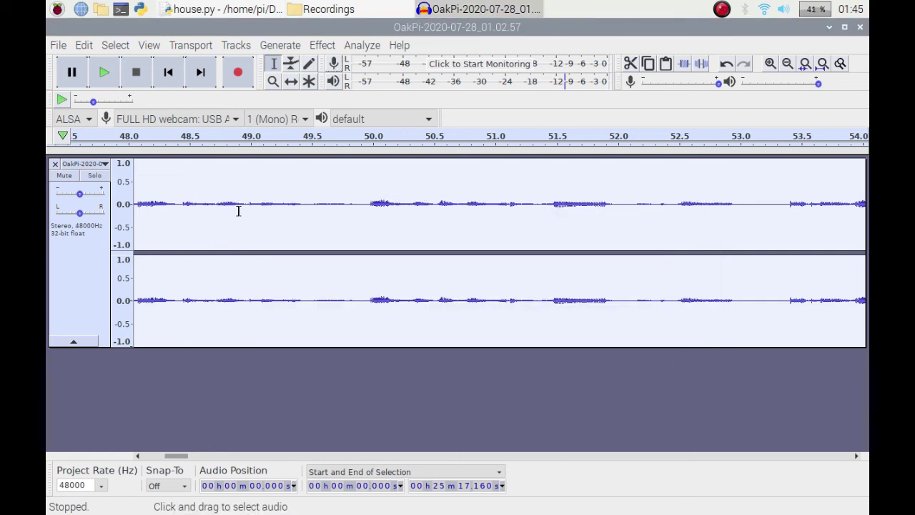
pyautogui.click(168, 71)
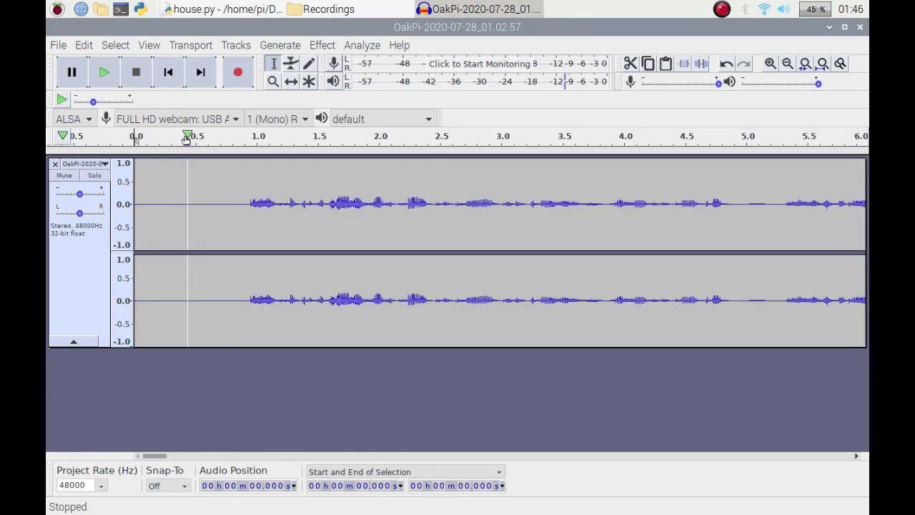
pyautogui.click(106, 73)
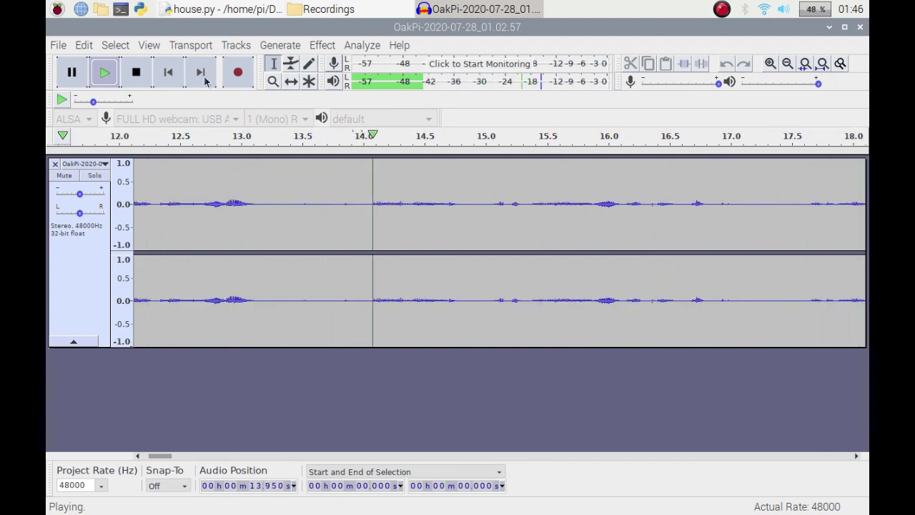
pyautogui.click(137, 73)
pyautogui.click(157, 85)
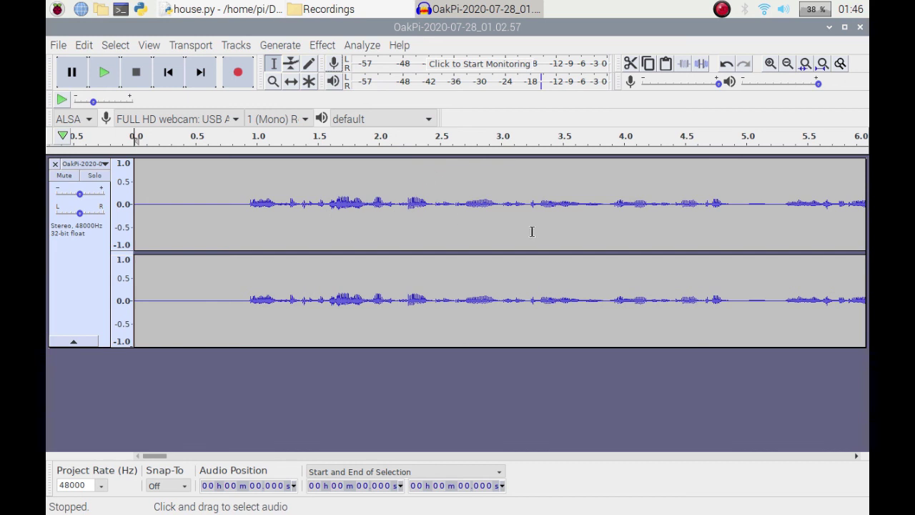
# - Export OakPi-2020-07-28_01.02.57.mp3 as MP3, saving it into the Recordings folder
pyautogui.click(58, 45)
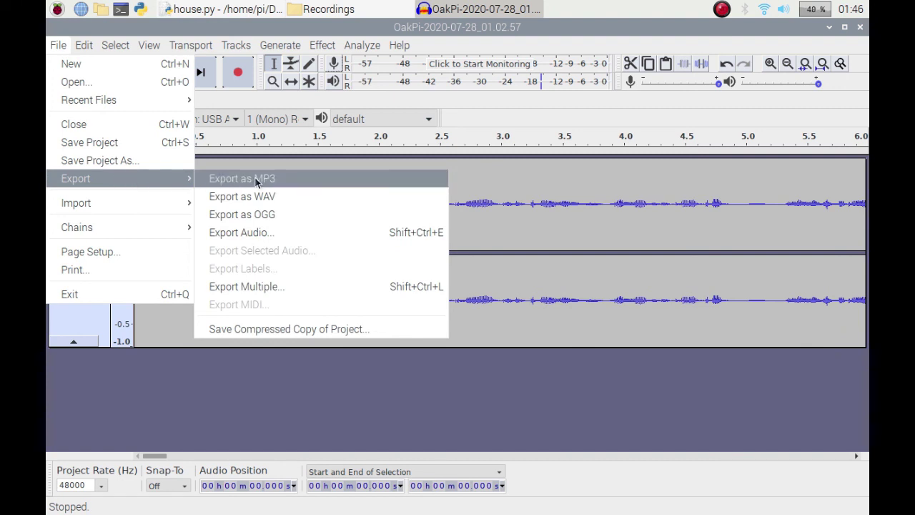
pyautogui.click(256, 178)
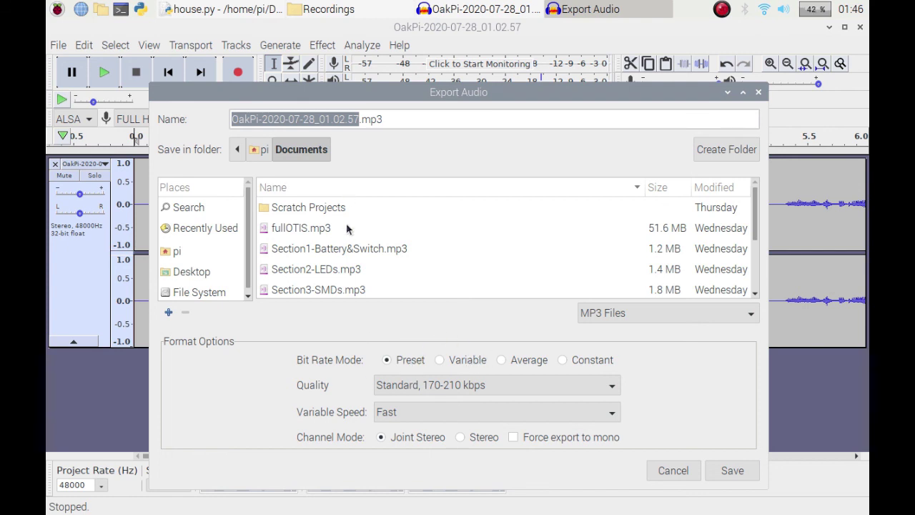
pyautogui.click(179, 255)
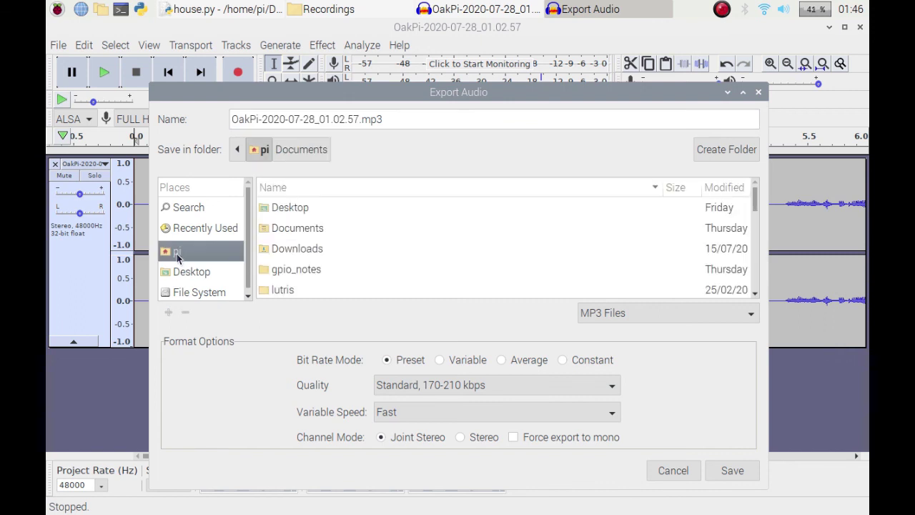
pyautogui.scroll(-3, 407, 263)
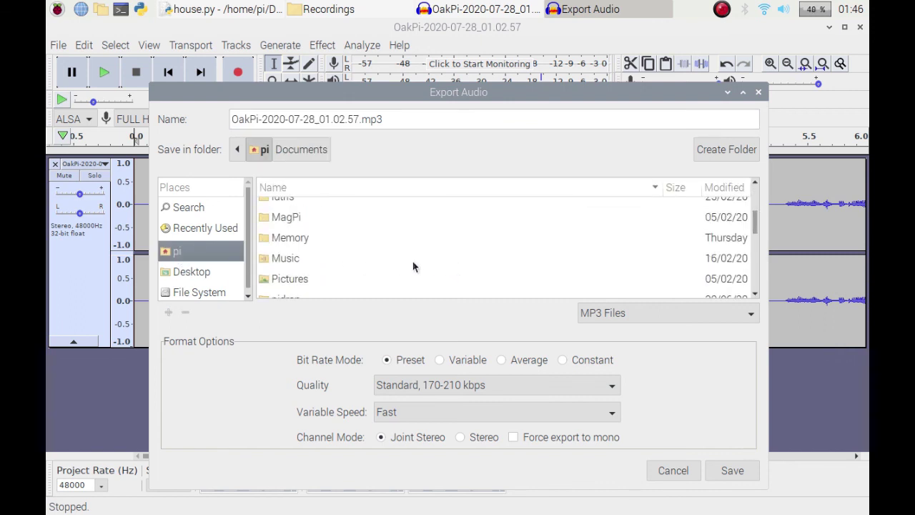
pyautogui.scroll(-3, 356, 275)
pyautogui.scroll(3, 316, 235)
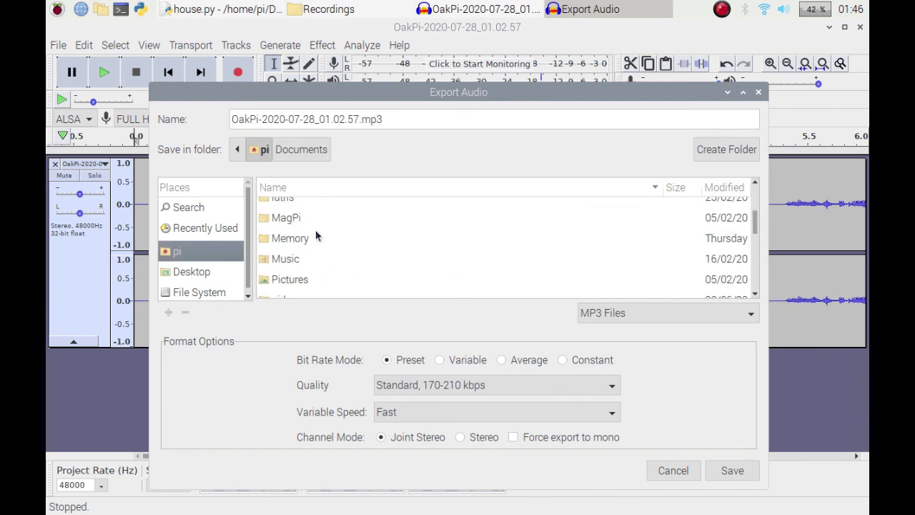
pyautogui.scroll(5, 317, 236)
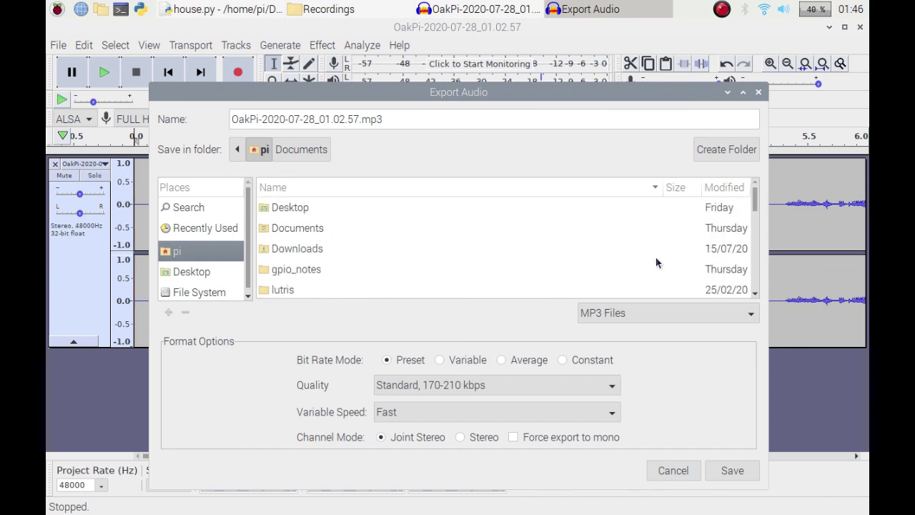
pyautogui.scroll(-6, 447, 248)
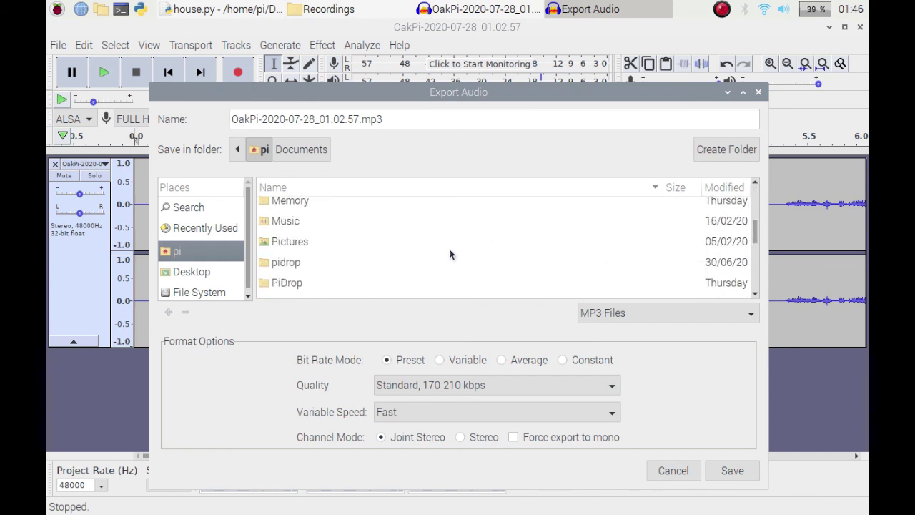
pyautogui.scroll(-1, 449, 254)
pyautogui.doubleClick(307, 285)
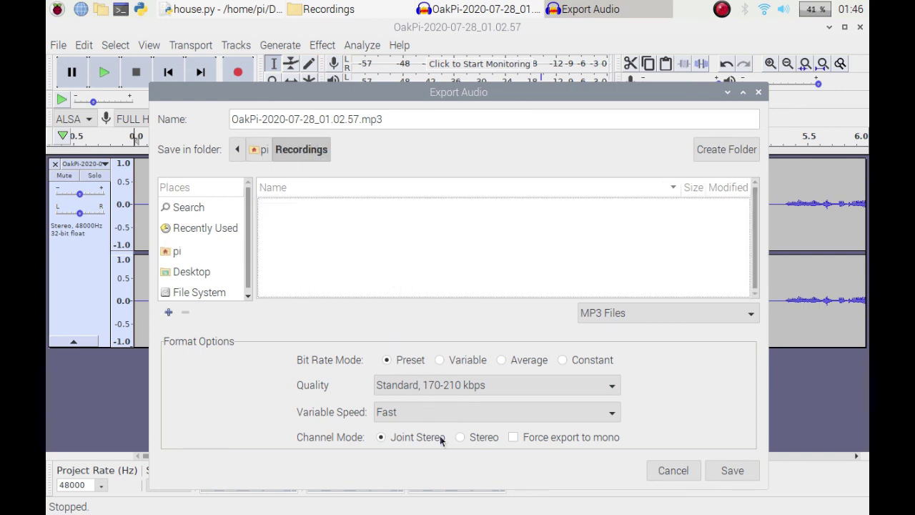
pyautogui.click(729, 472)
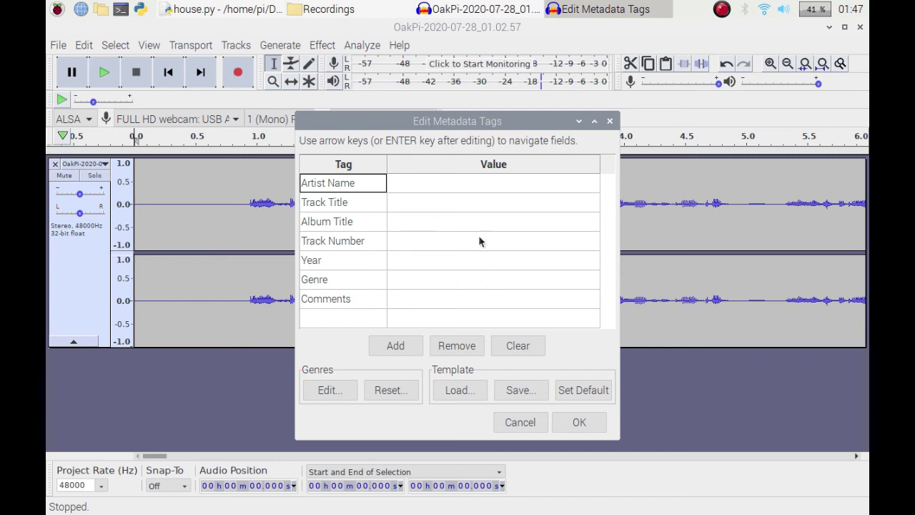
# - Confirm the empty metadata tags to complete the MP3 export
pyautogui.click(578, 427)
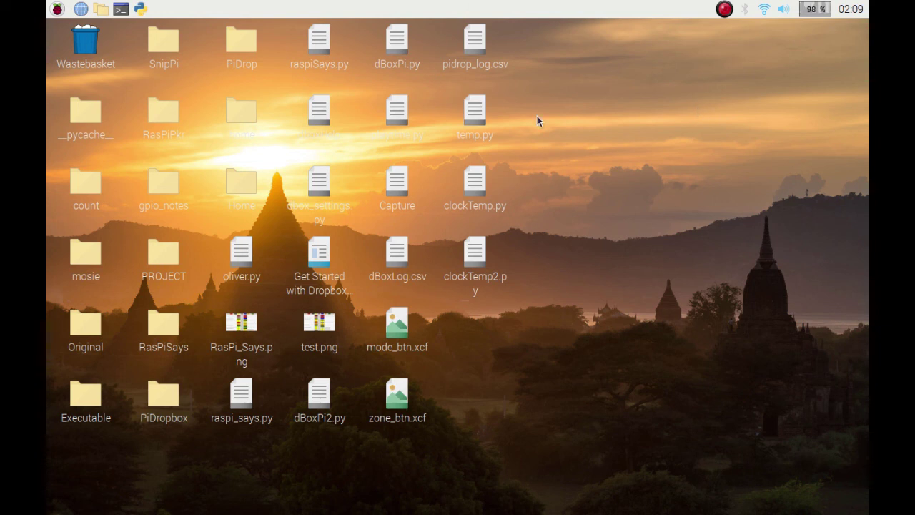
# - Run 'sudo apt-get install audacity' in a terminal; it reports 2.2.2-1+b1 is already the newest version
pyautogui.click(122, 12)
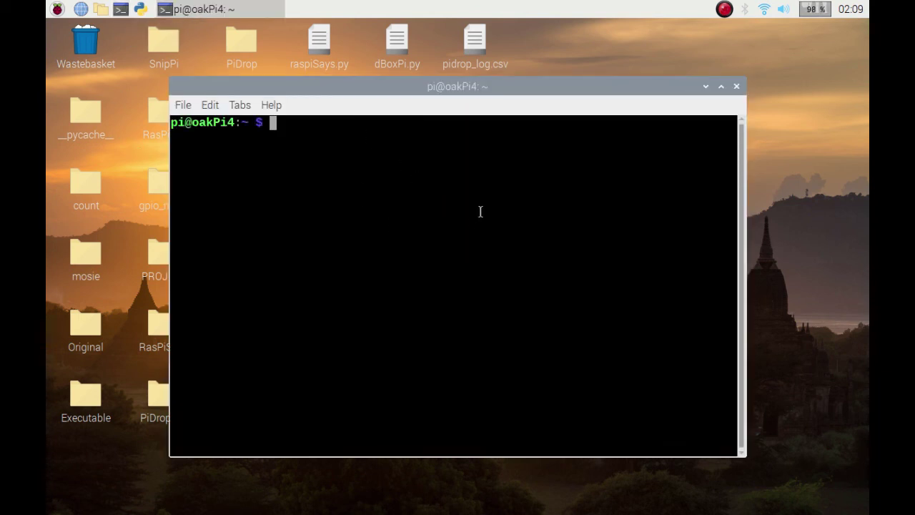
pyautogui.write('sudo apt-get')
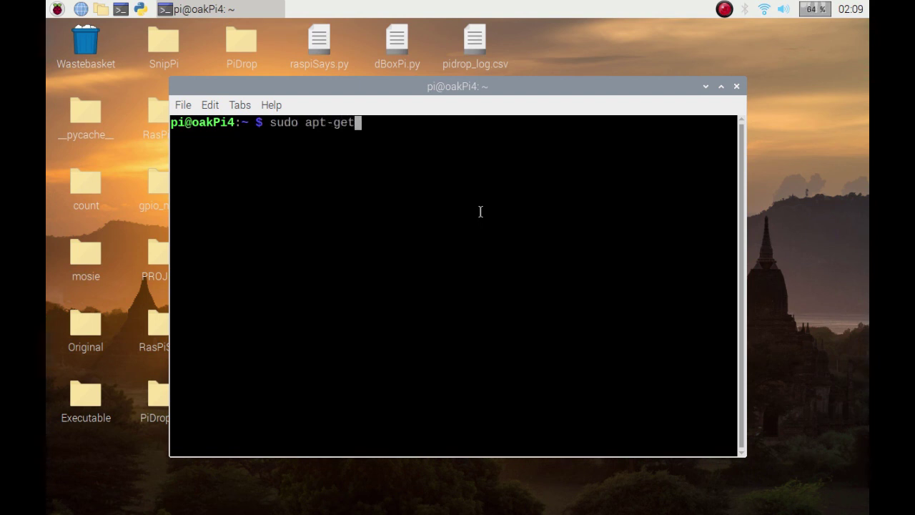
pyautogui.write(' install ')
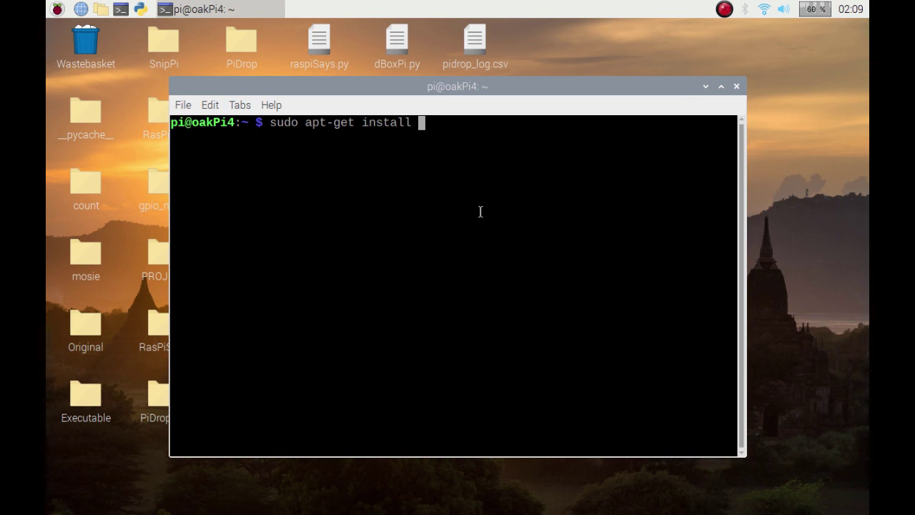
pyautogui.write('audacity')
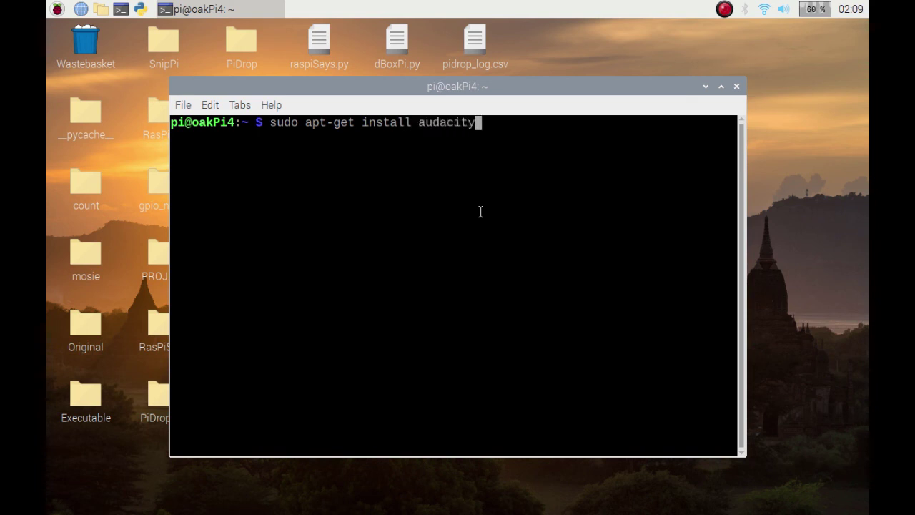
pyautogui.press('Return')
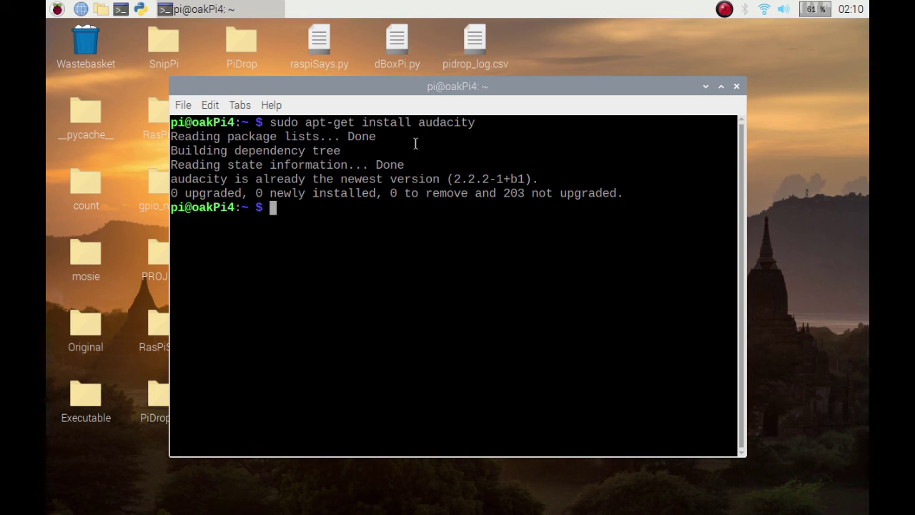
# - Browse the Raspberry menu's Sound & Video applications, then dismiss the menu without launching anything
pyautogui.click(59, 10)
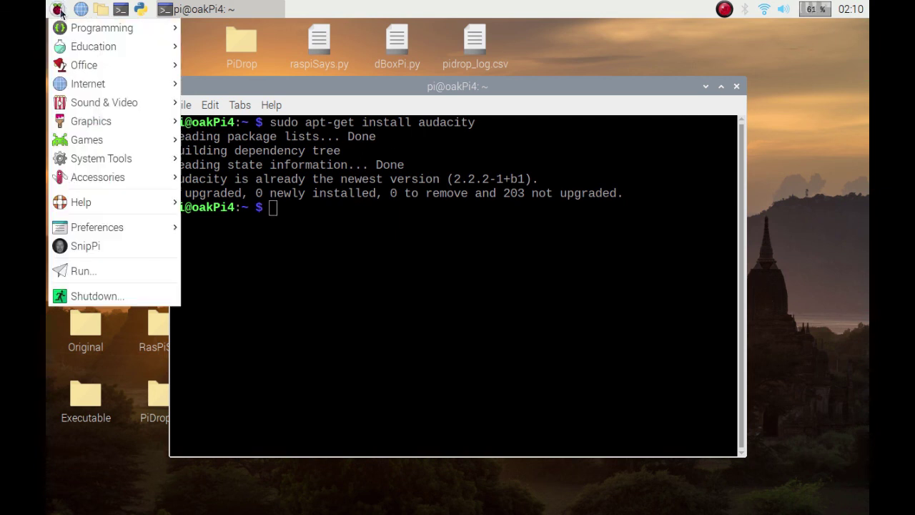
pyautogui.moveTo(130, 102)
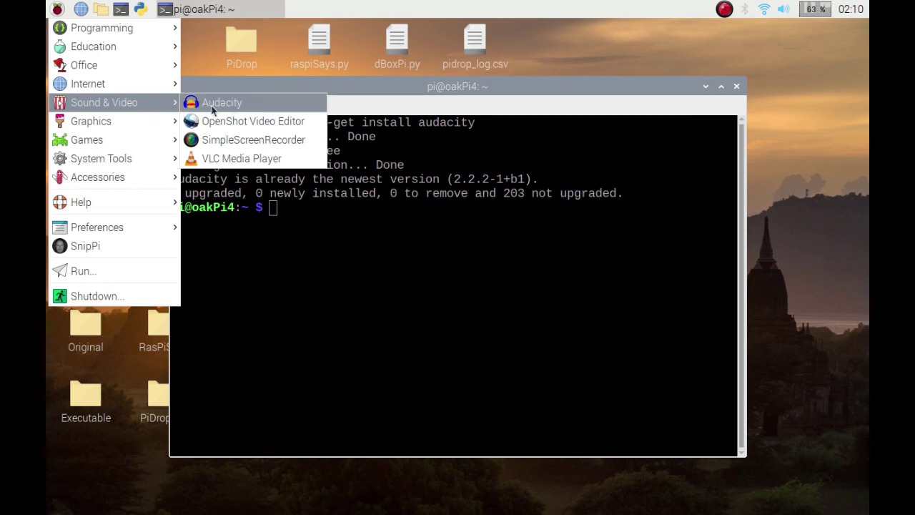
pyautogui.click(385, 286)
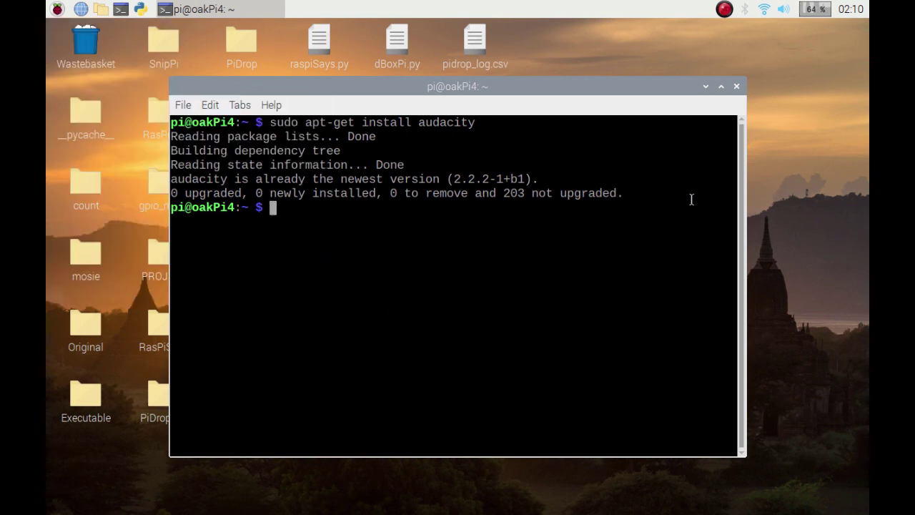
# - Close LXTerminal, delete the audio track, and exit Audacity choosing No to saving the project
pyautogui.click(736, 86)
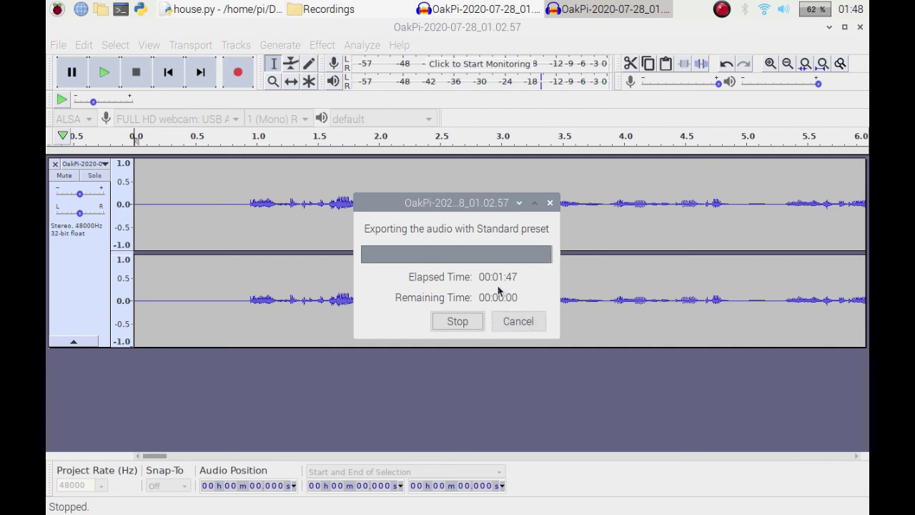
pyautogui.click(56, 165)
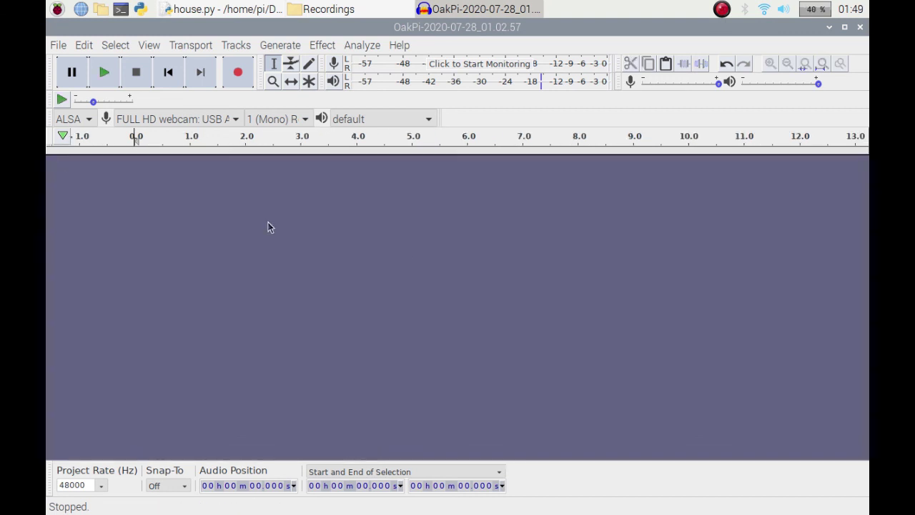
pyautogui.click(860, 27)
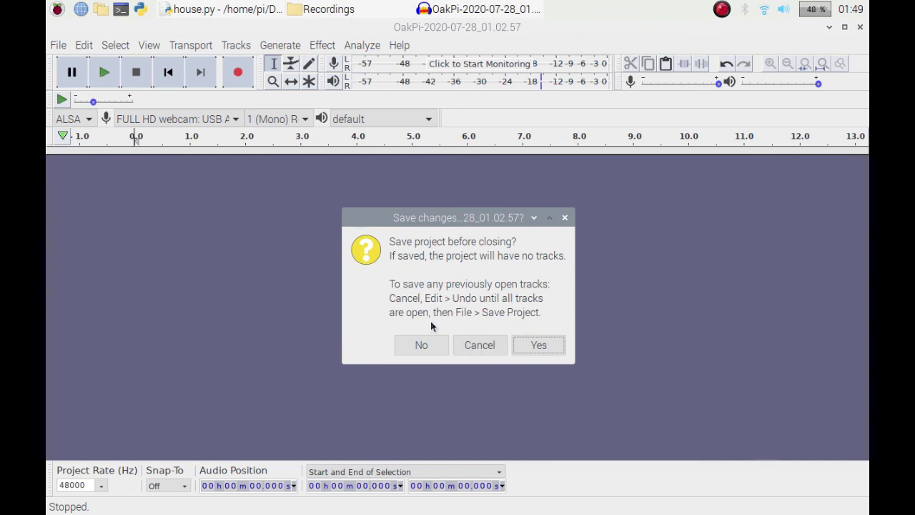
pyautogui.click(427, 346)
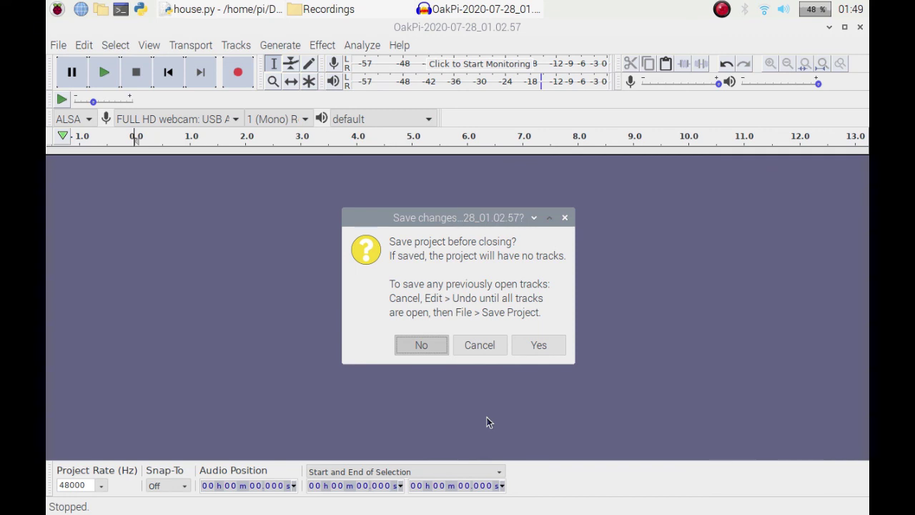